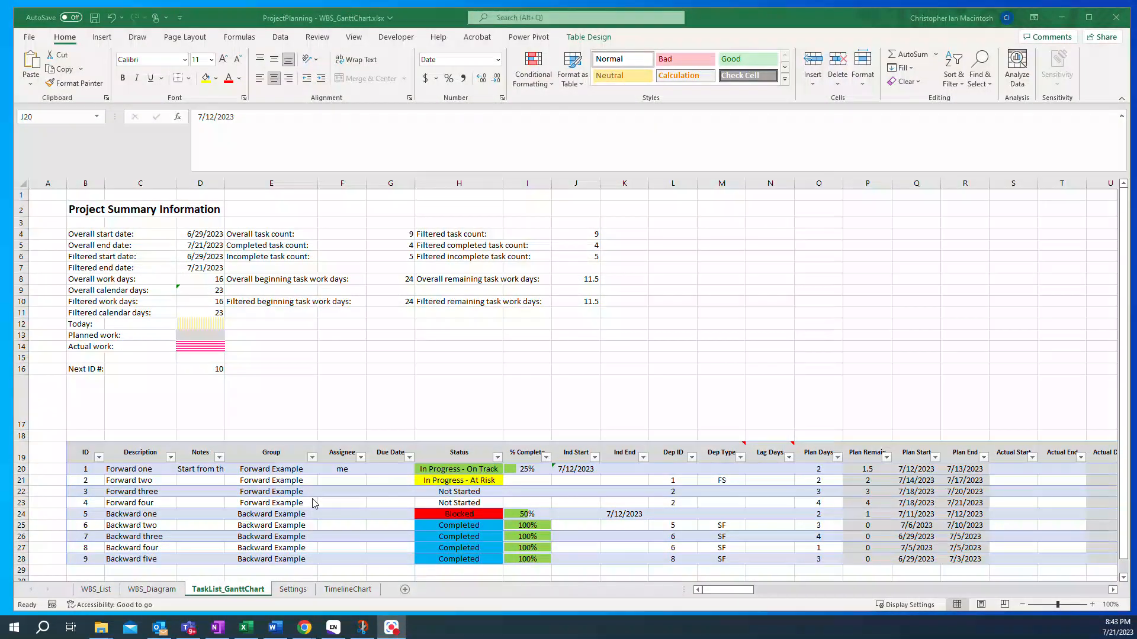
- Set the Ind Start date of task Forward one to 07/21/2023
left_click(737, 592)
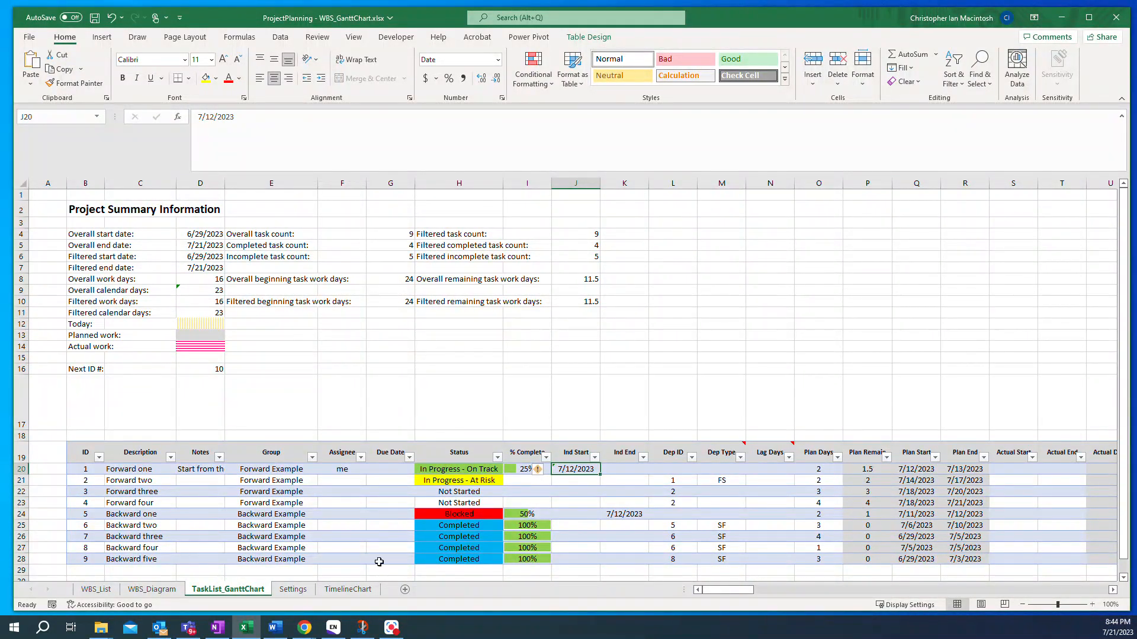
left_click_drag(714, 590, 722, 592)
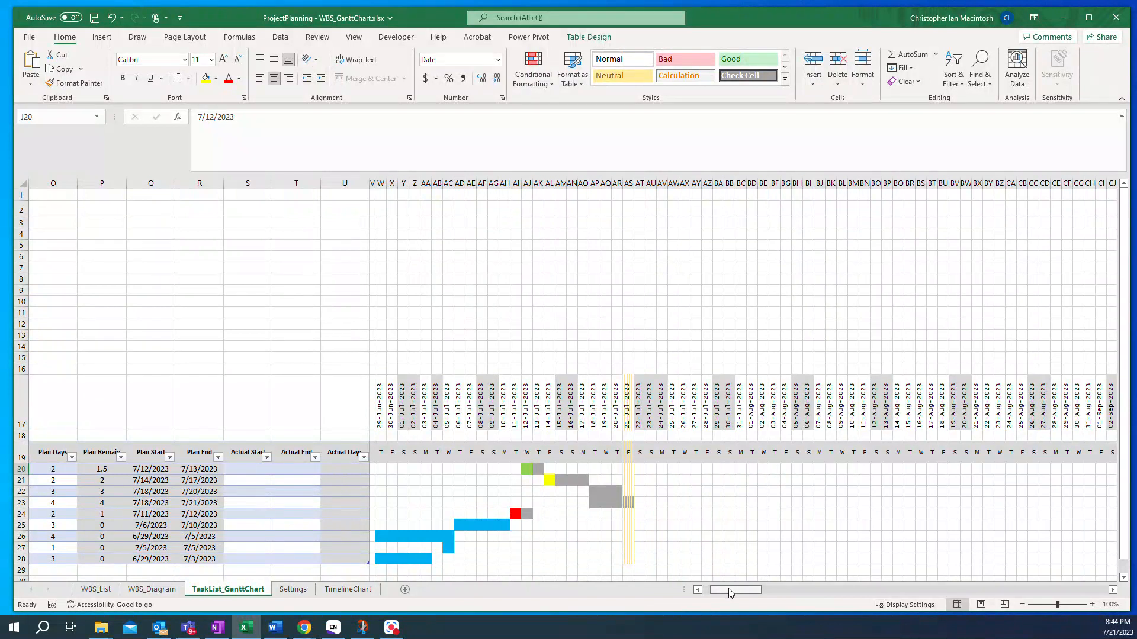
left_click_drag(728, 588, 719, 589)
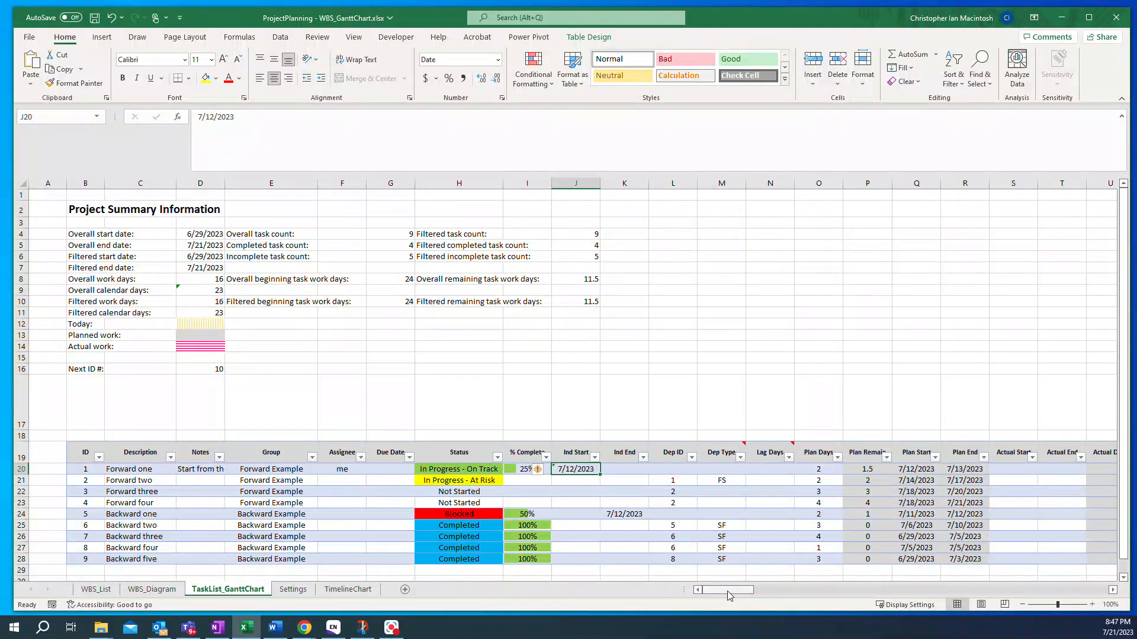
left_click_drag(730, 595, 727, 596)
left_click_drag(729, 596, 717, 596)
type("07/21/2023")
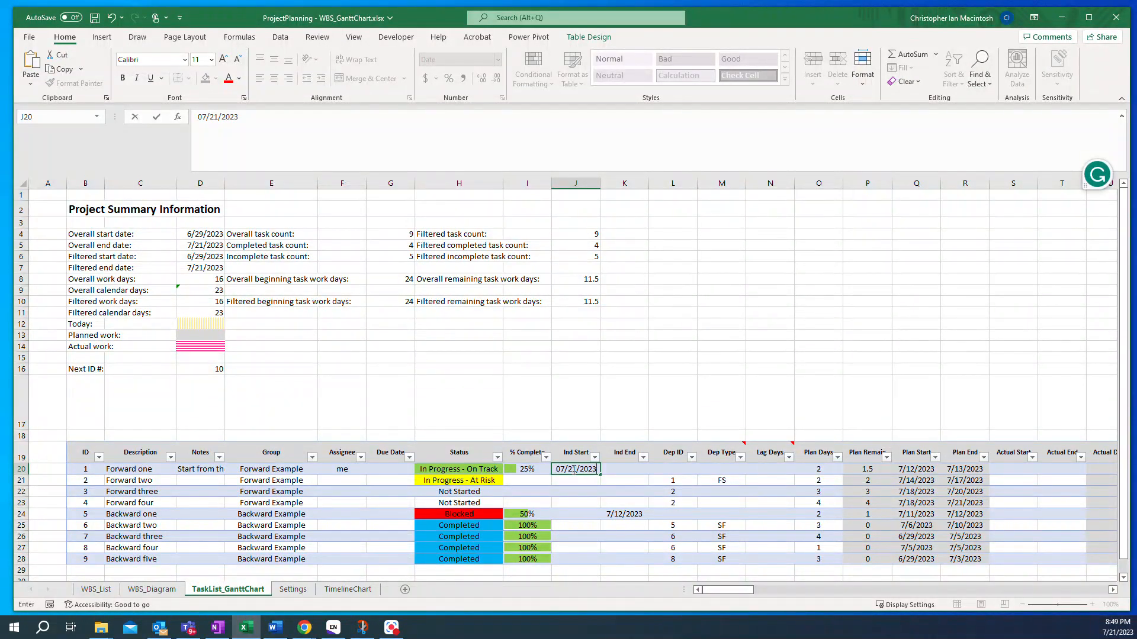
key("Return")
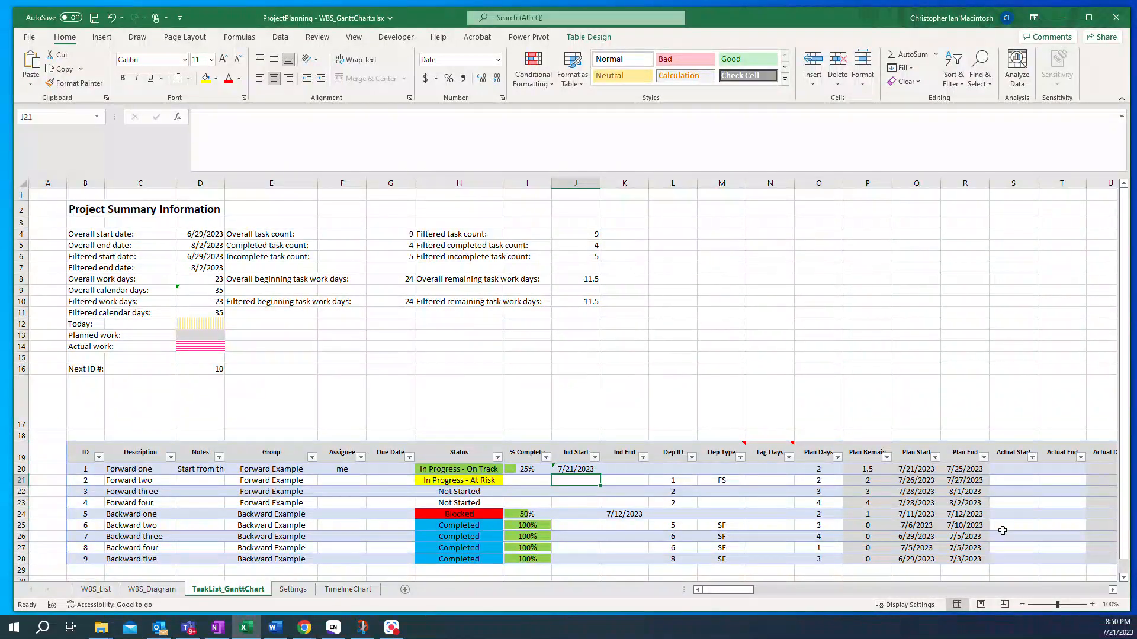
- Scroll across the Gantt chart to examine the rescheduled task bars
left_click_drag(749, 591, 755, 594)
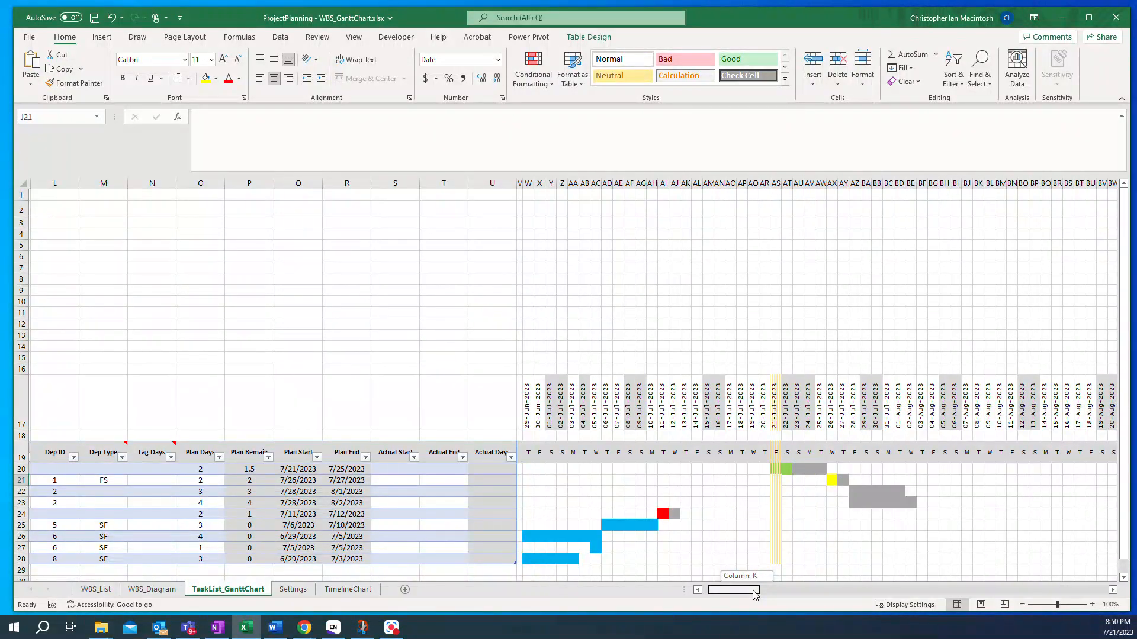
left_click_drag(755, 595, 737, 596)
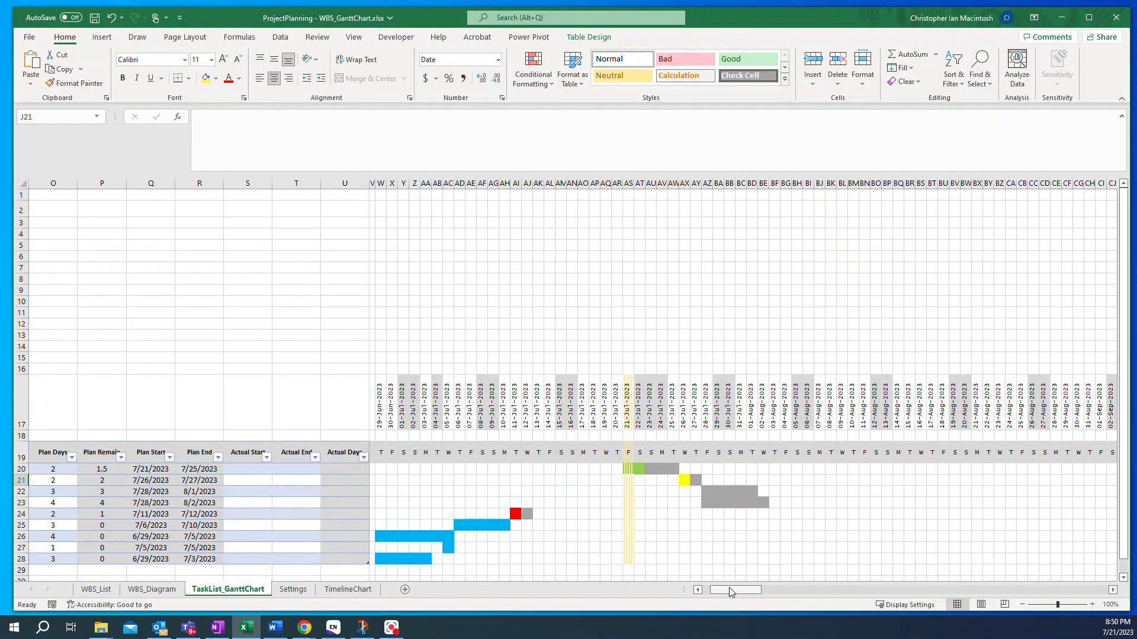
left_click_drag(729, 587, 715, 588)
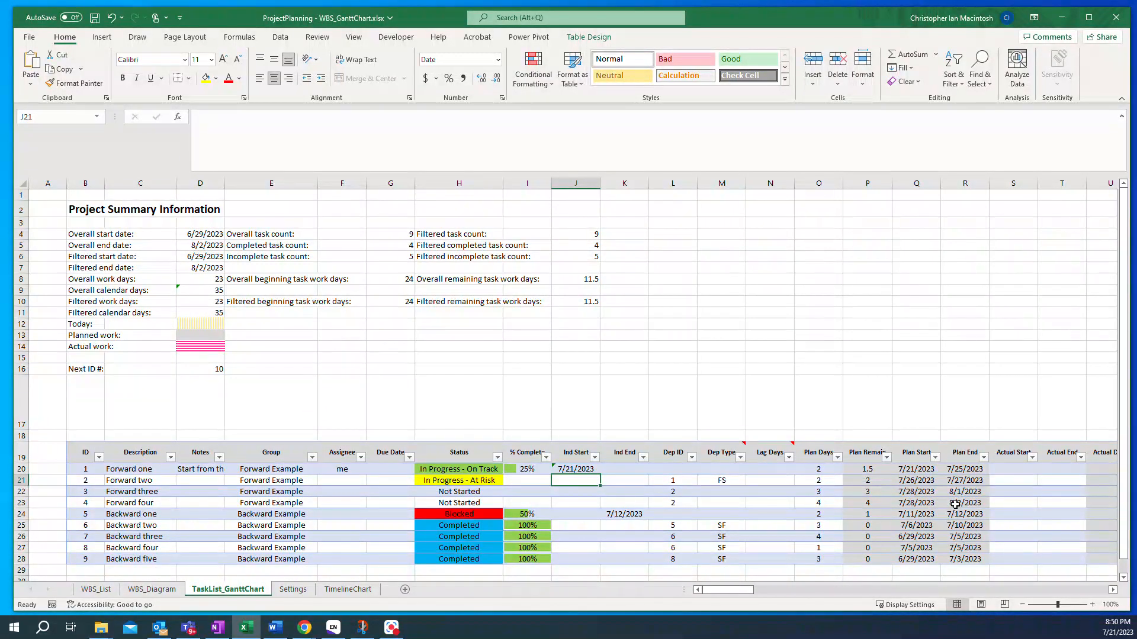
left_click_drag(736, 592, 744, 592)
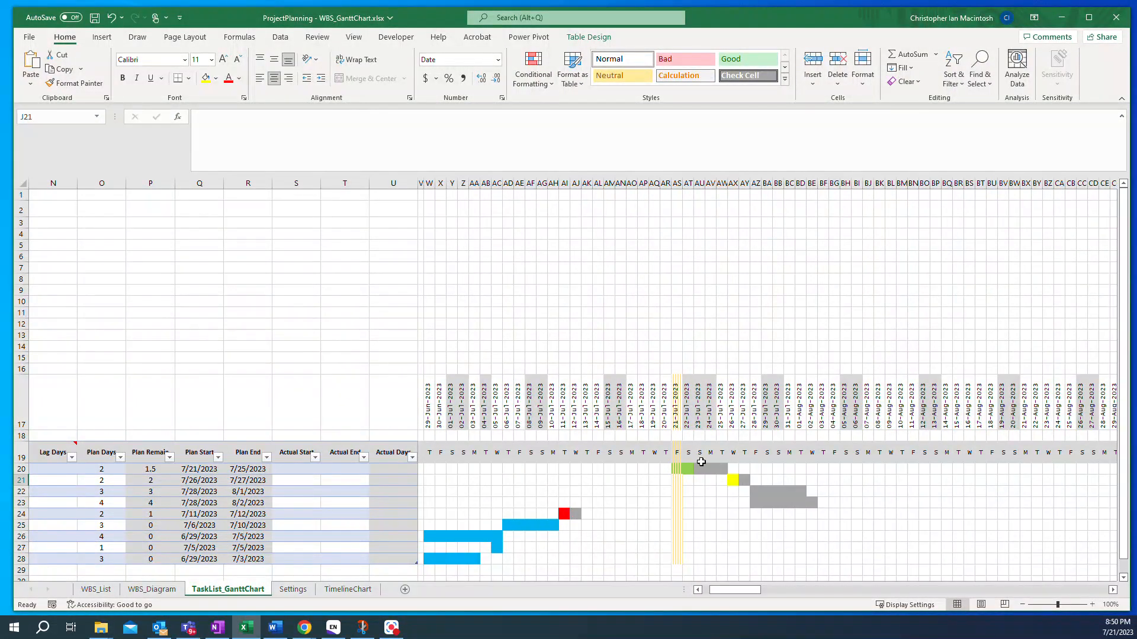
left_click_drag(729, 591, 716, 594)
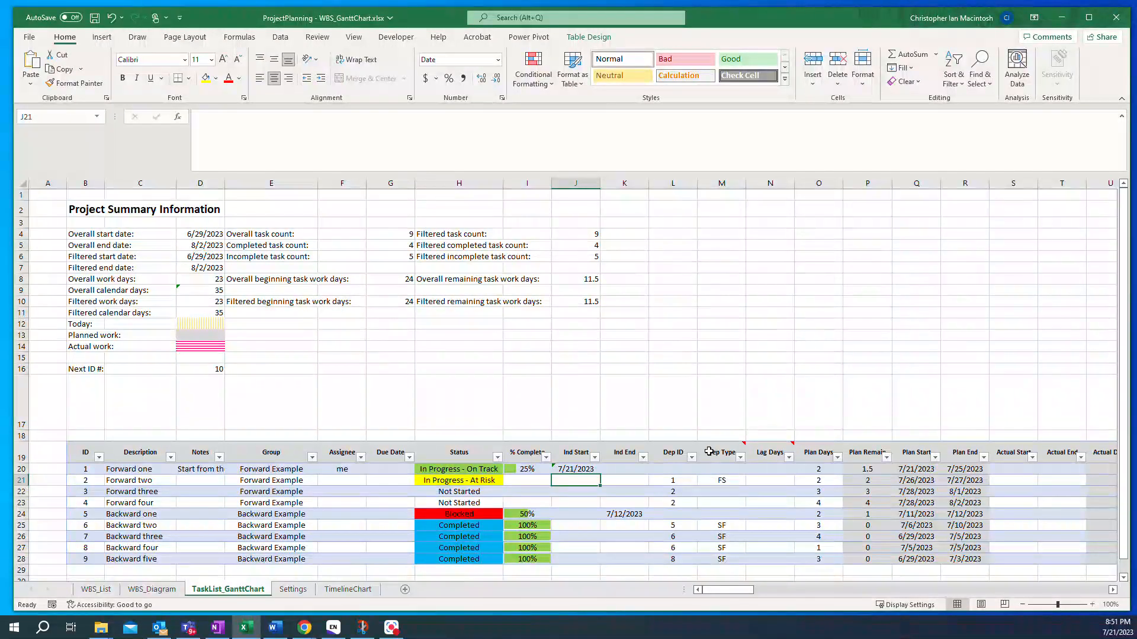
mouse_move(718, 453)
mouse_move(743, 595)
left_mouse_down()
mouse_move(753, 594)
mouse_move(726, 592)
left_mouse_up()
left_click_drag(740, 594, 752, 594)
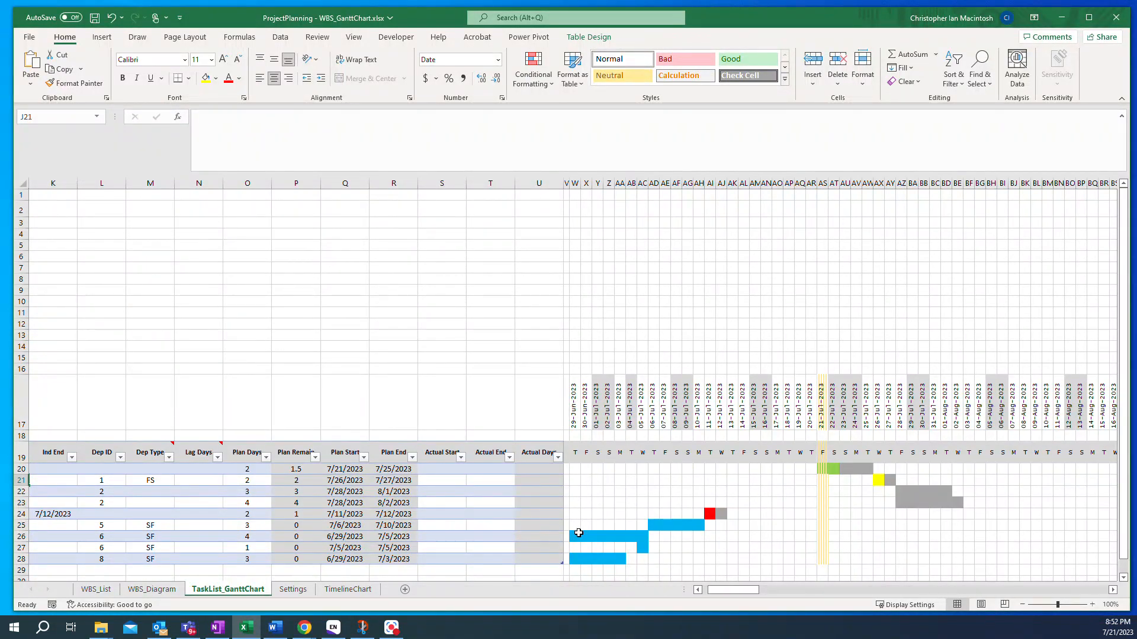
left_click_drag(724, 591, 704, 590)
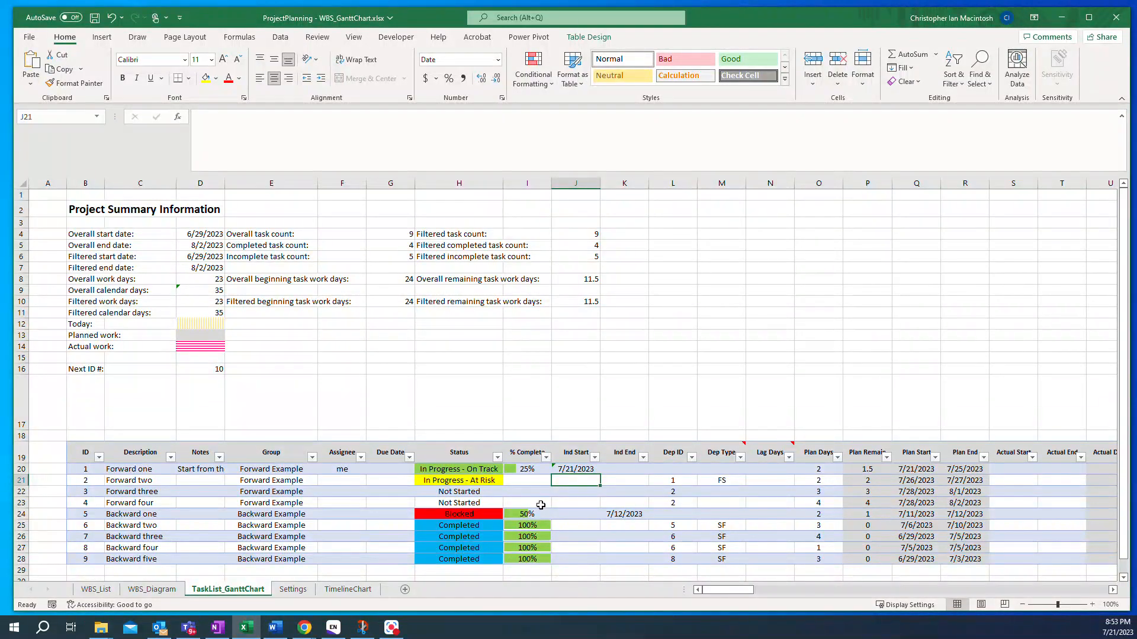
- Set the Ind End date of task Backward one to 07/30/2023
left_click(624, 514)
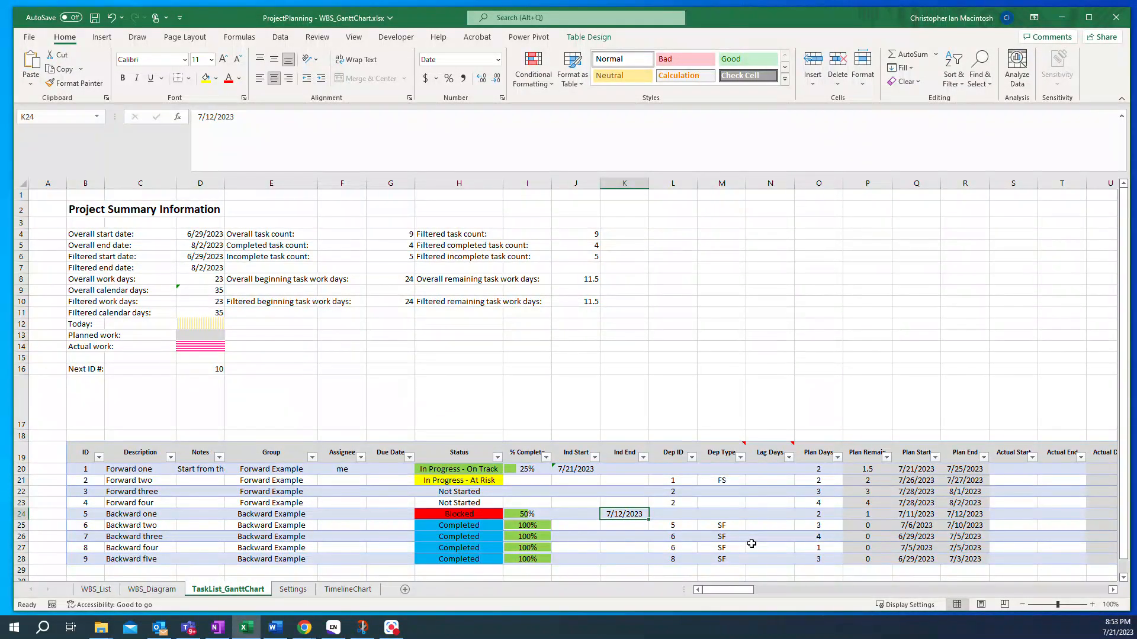
type("07/")
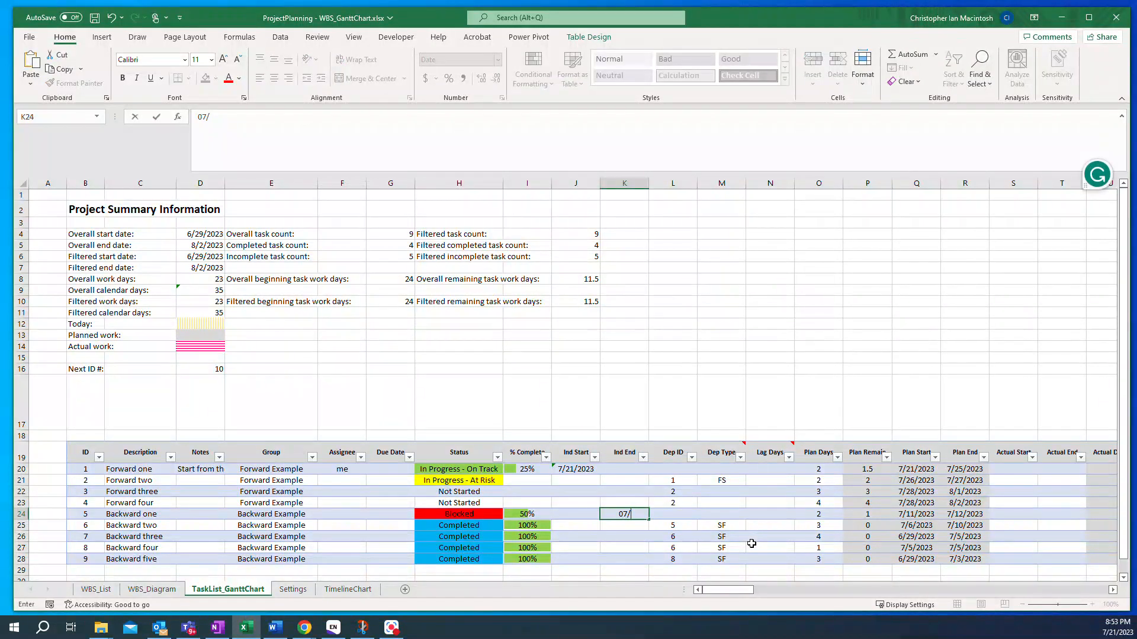
type("30/2023")
key("Return")
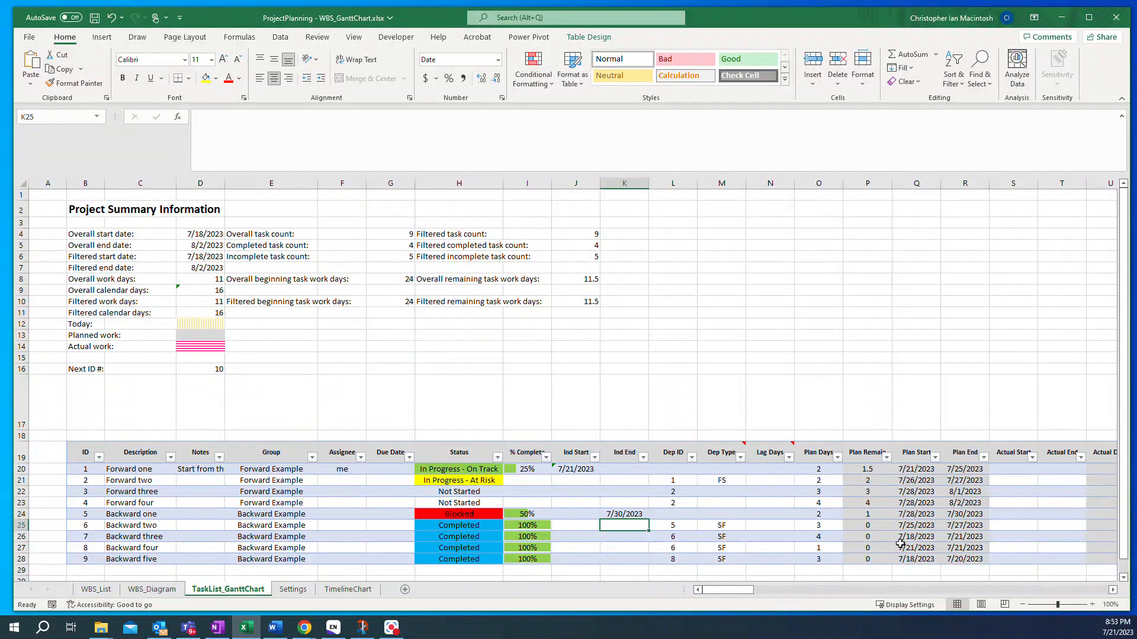
- Change the Ind End date of task Backward one to 08/10/2023
left_click_drag(713, 591, 721, 594)
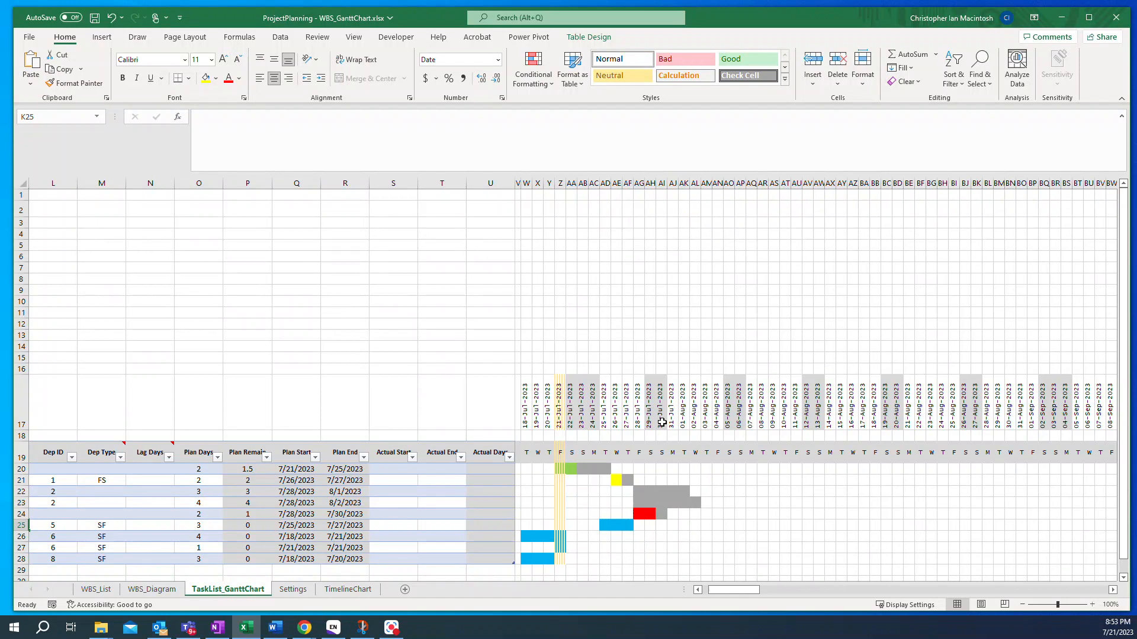
left_click_drag(729, 592, 719, 595)
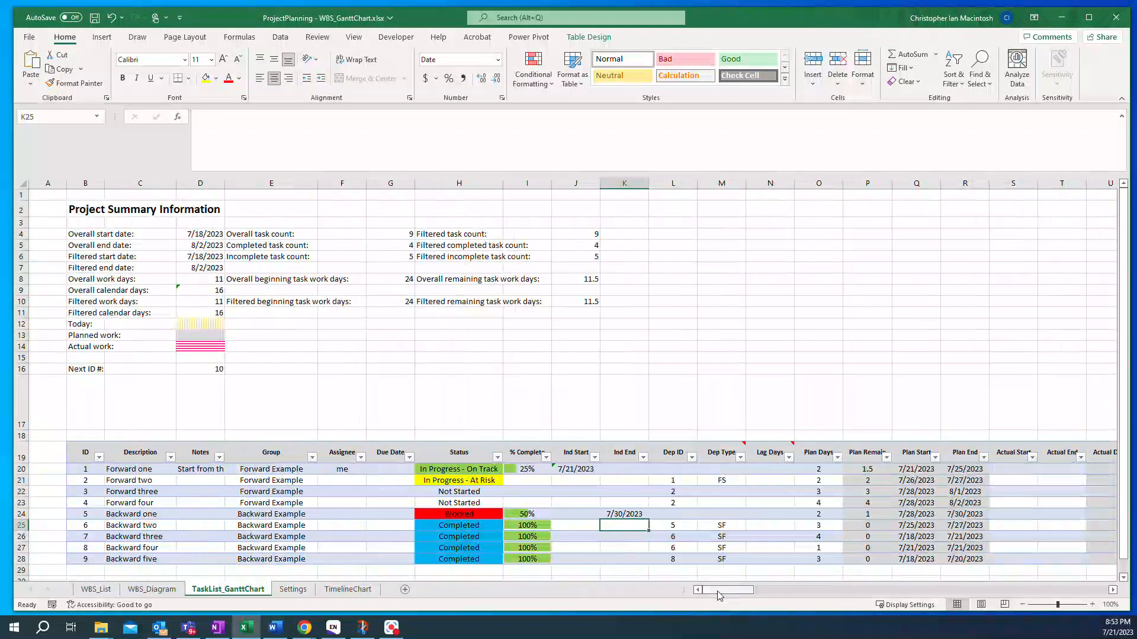
left_click(618, 514)
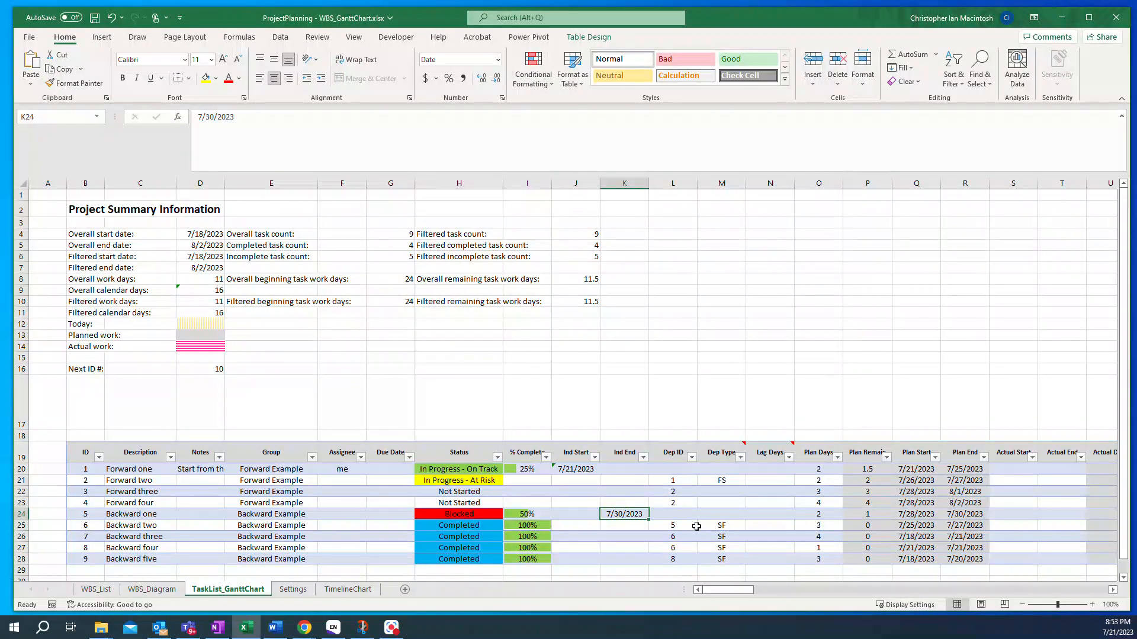
type("08/")
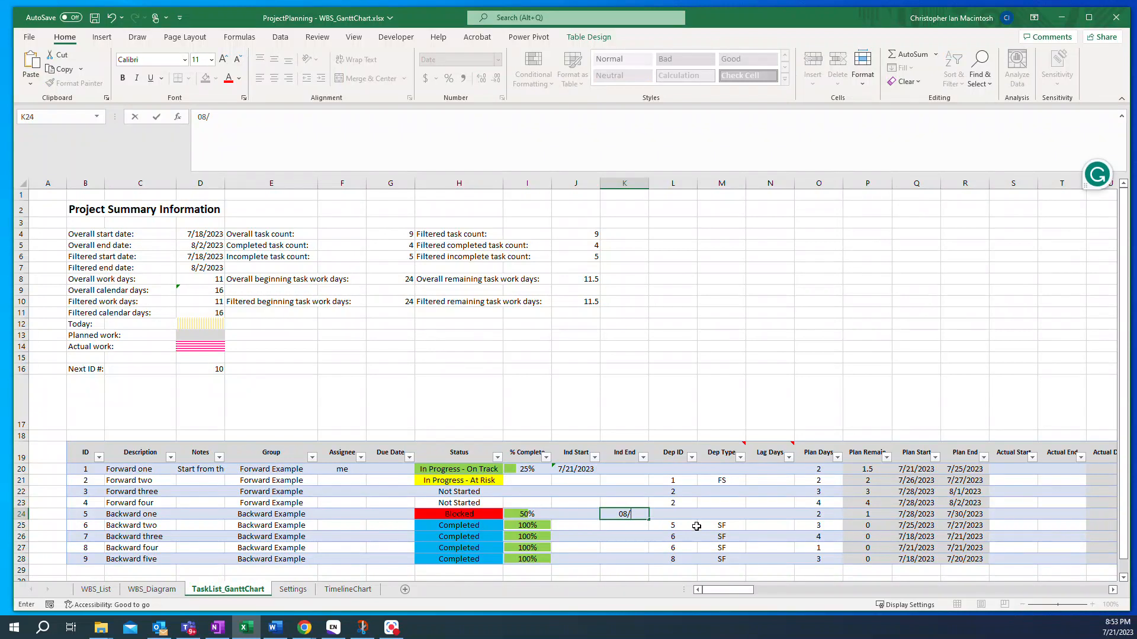
type("10/2023")
key("Return")
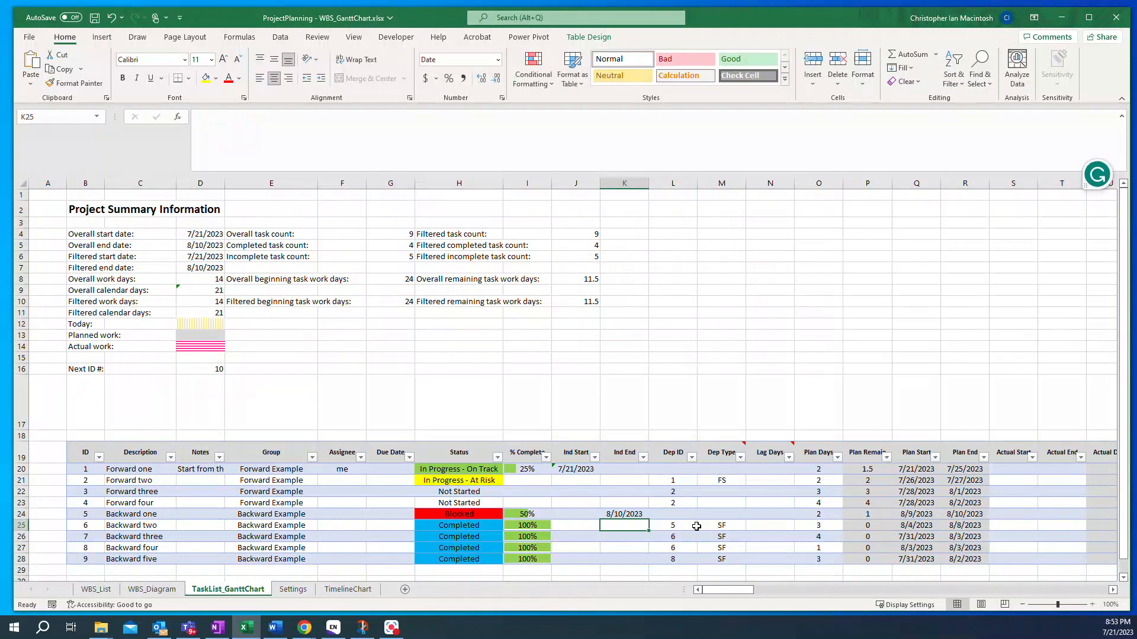
- Filter the task table's Group column to show only Forward Example tasks
left_click_drag(720, 591, 726, 591)
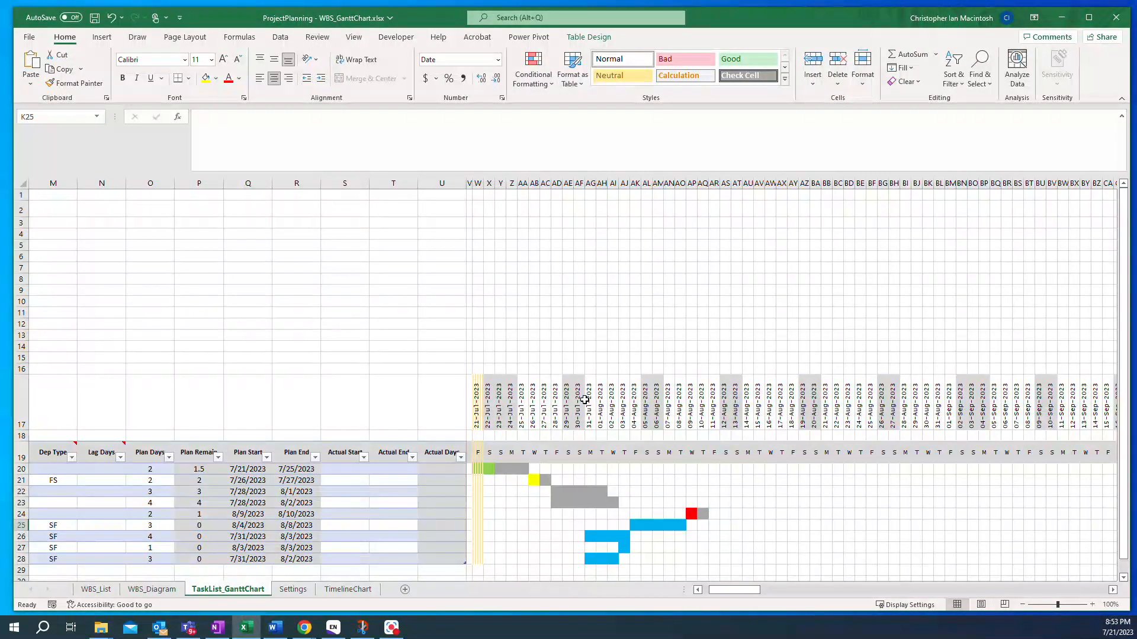
left_click_drag(733, 594, 723, 595)
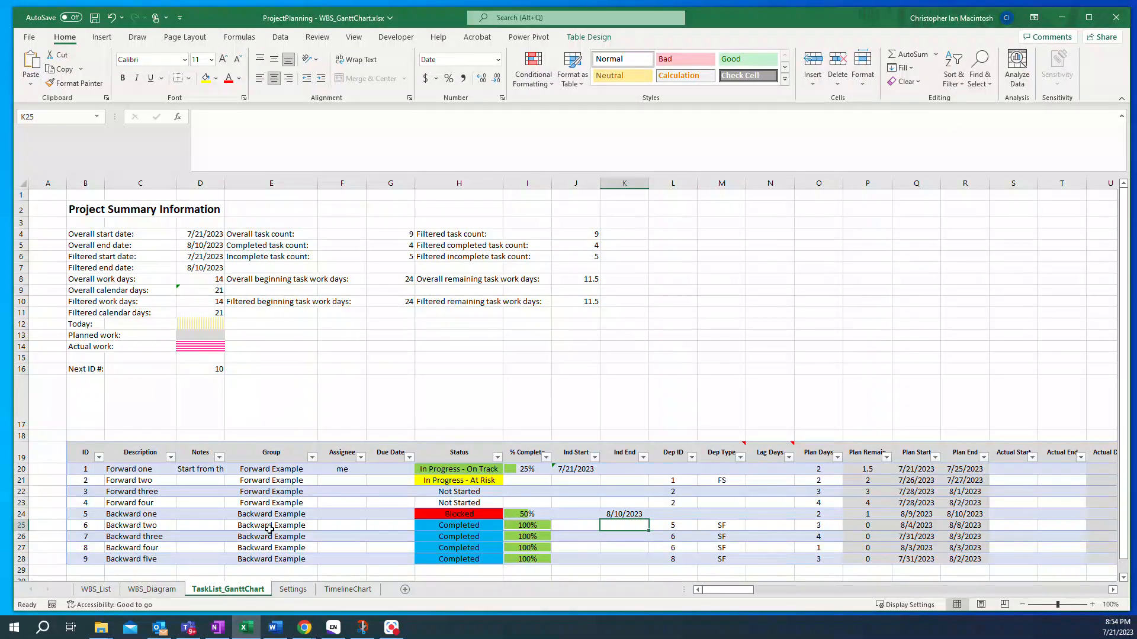
left_click(312, 457)
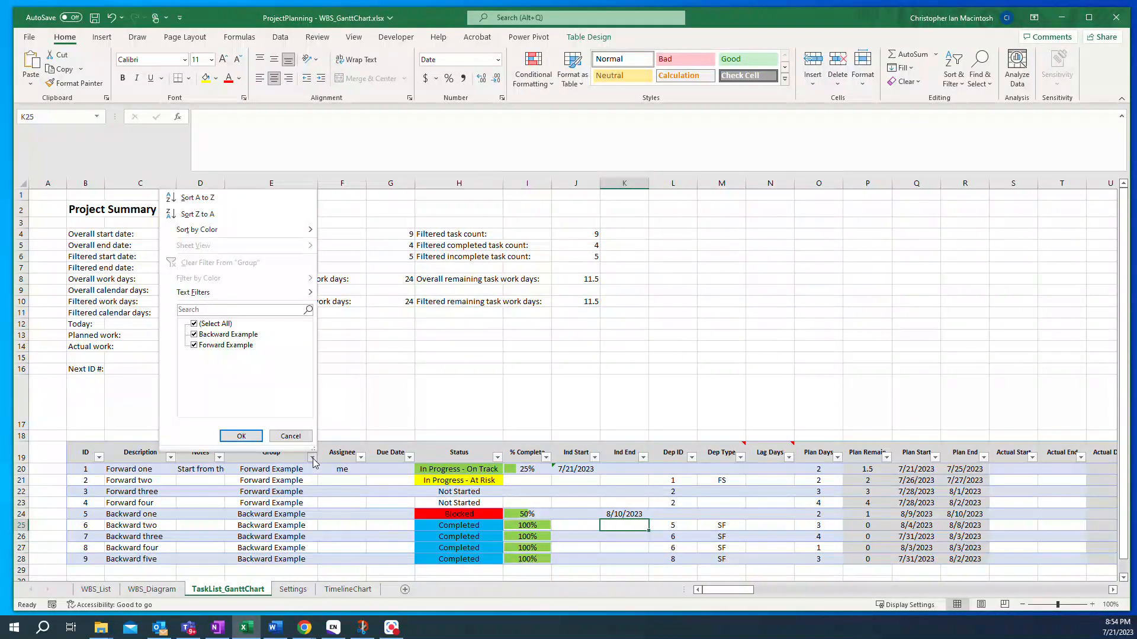
left_click(194, 335)
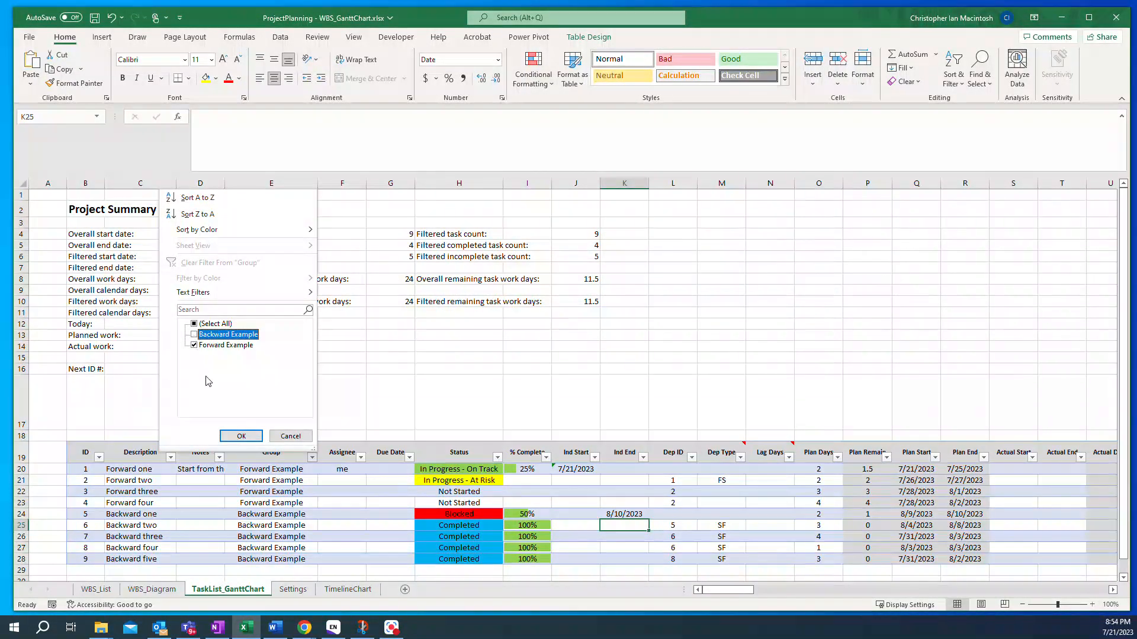
left_click(238, 436)
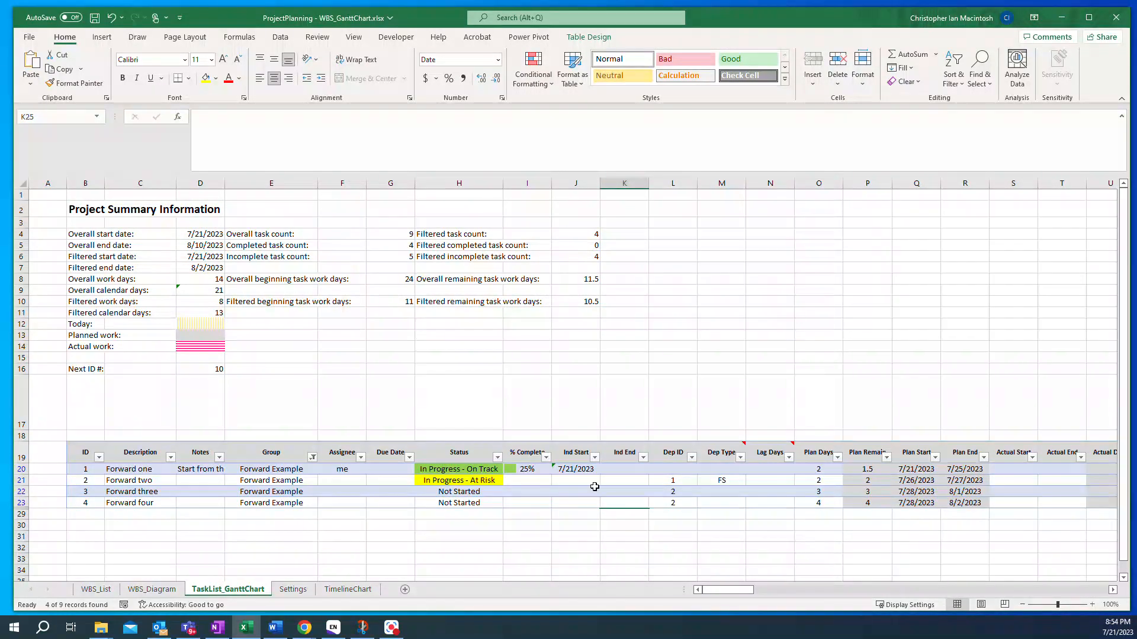
- Set the % Complete of task Forward one to 100
left_click_drag(714, 589, 720, 590)
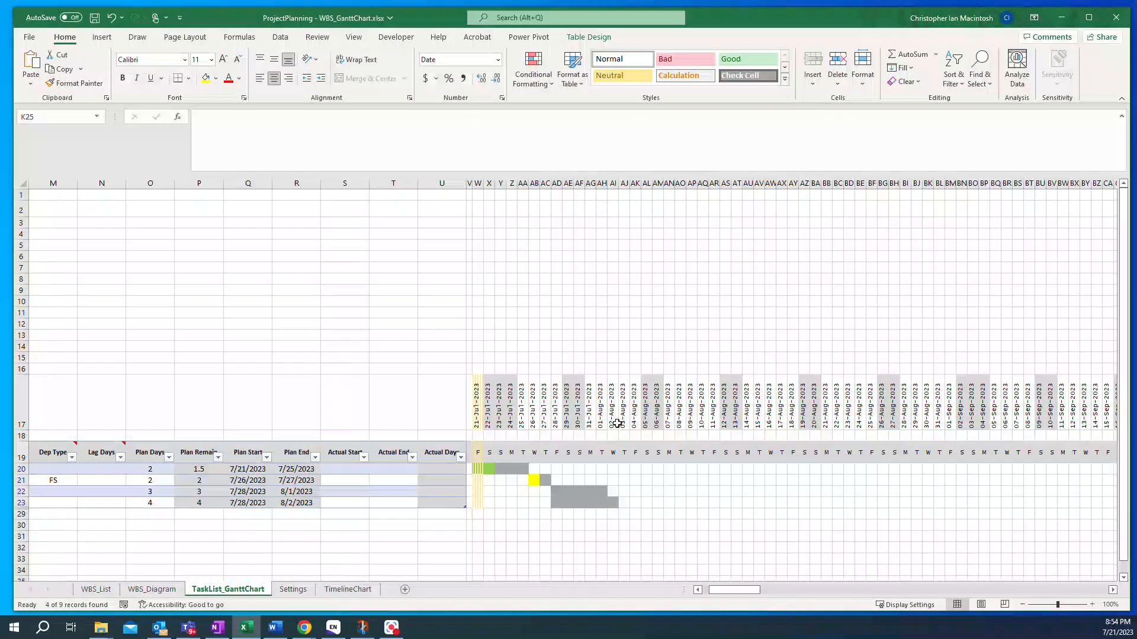
left_click_drag(716, 591, 701, 595)
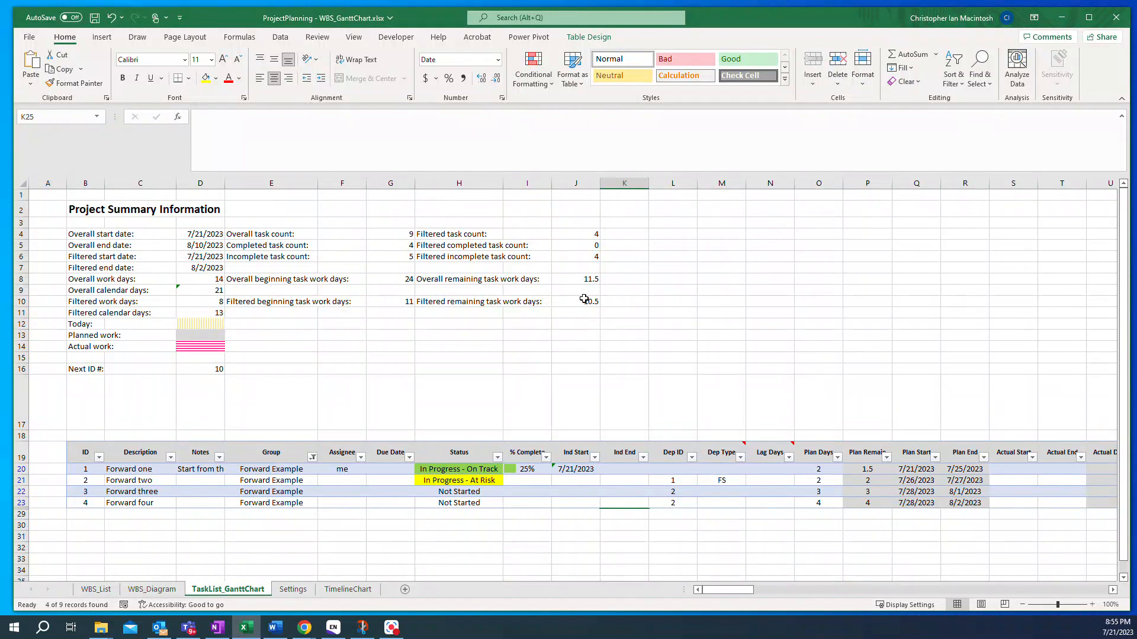
left_click(520, 469)
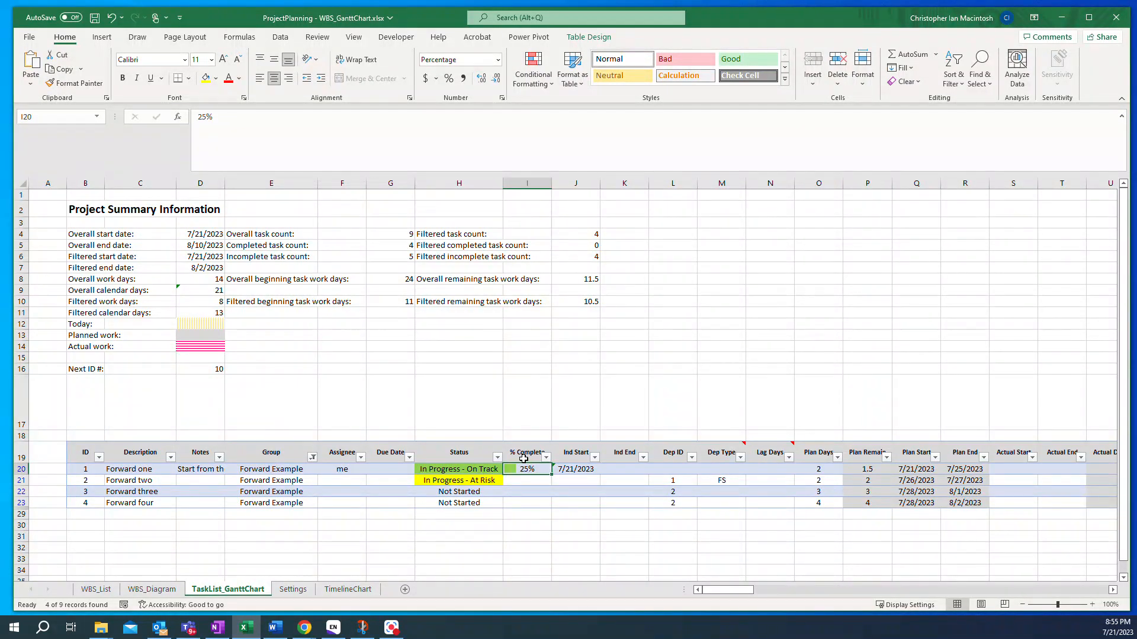
type("100")
key("Return")
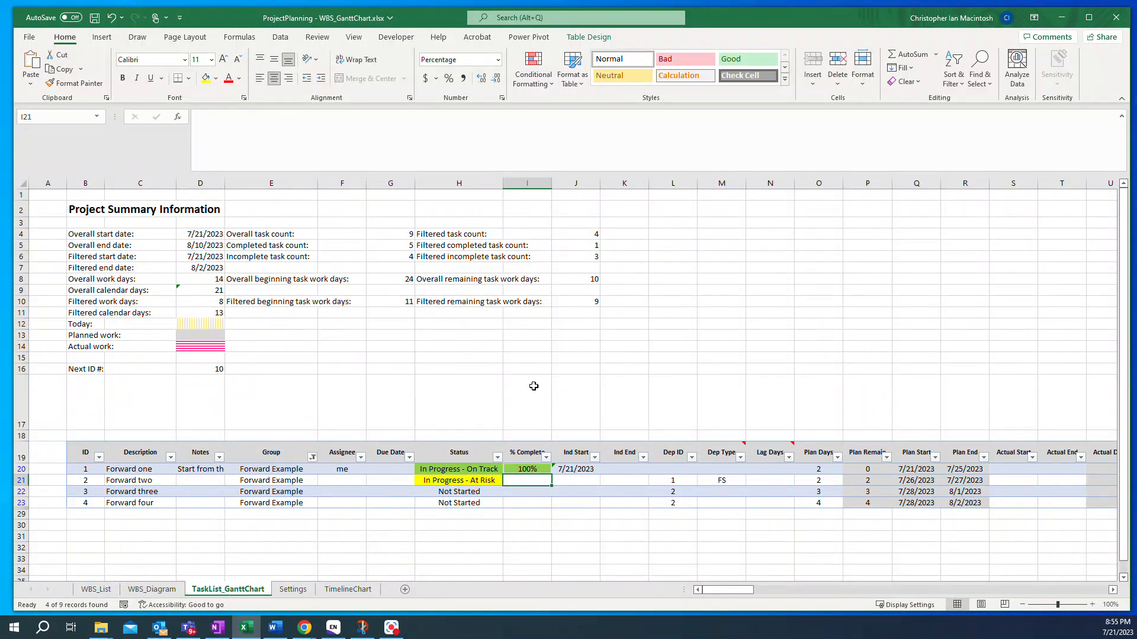
- Set the % Complete of task Forward one back to 25
left_click(523, 468)
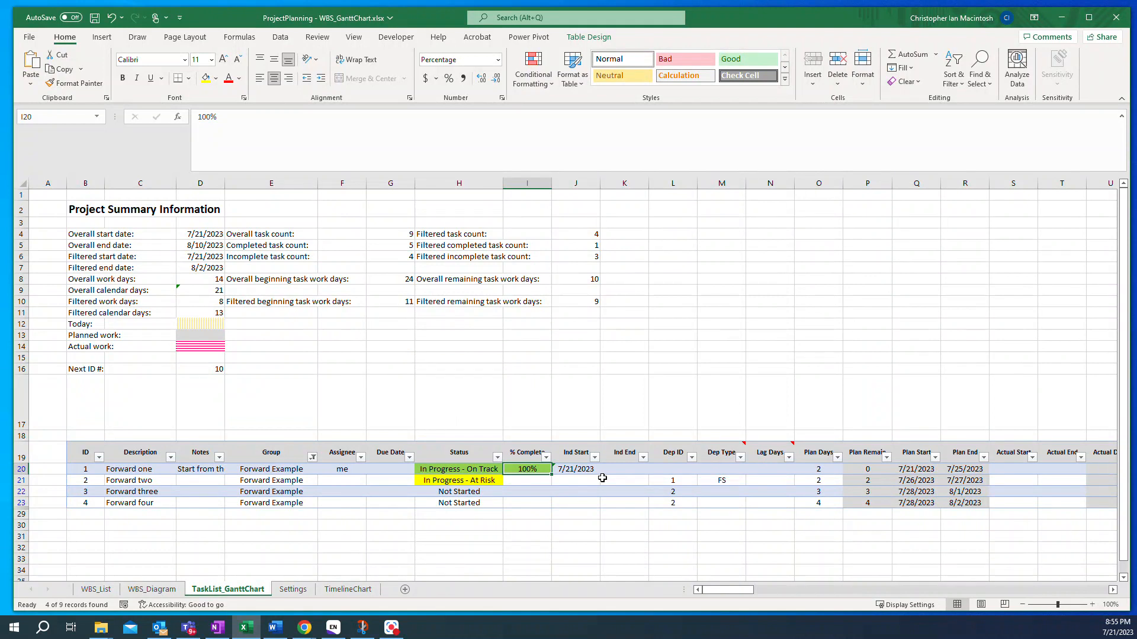
type("25")
key("Return")
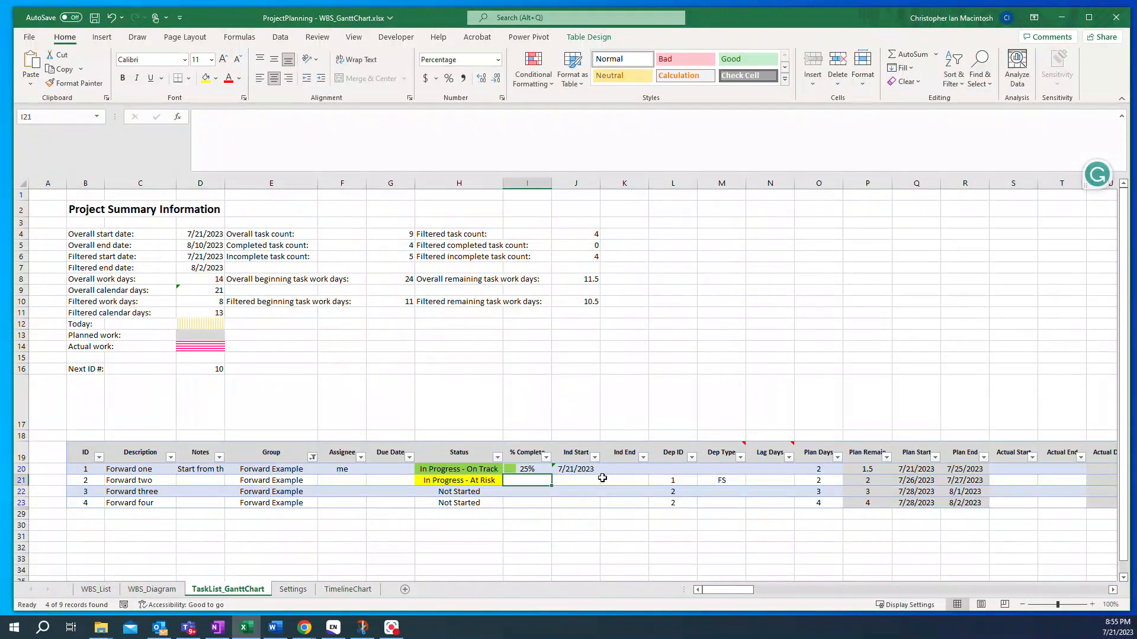
- Change the Group filter to show only Backward Example tasks
left_click(311, 455)
left_click(194, 335)
left_click(194, 346)
left_click(241, 436)
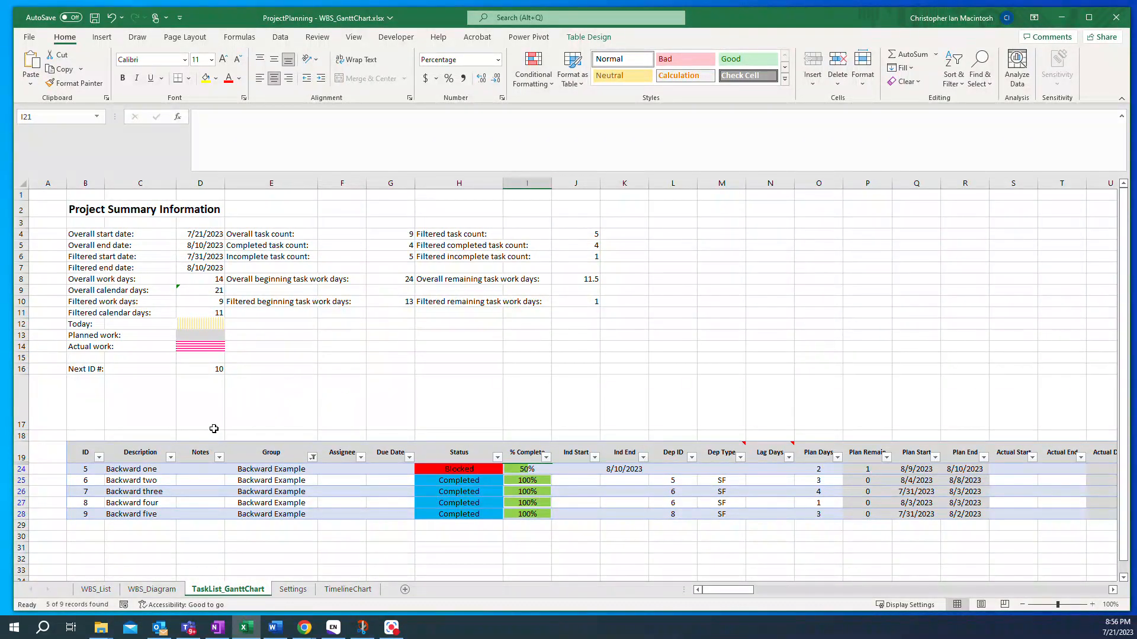
left_click(312, 457)
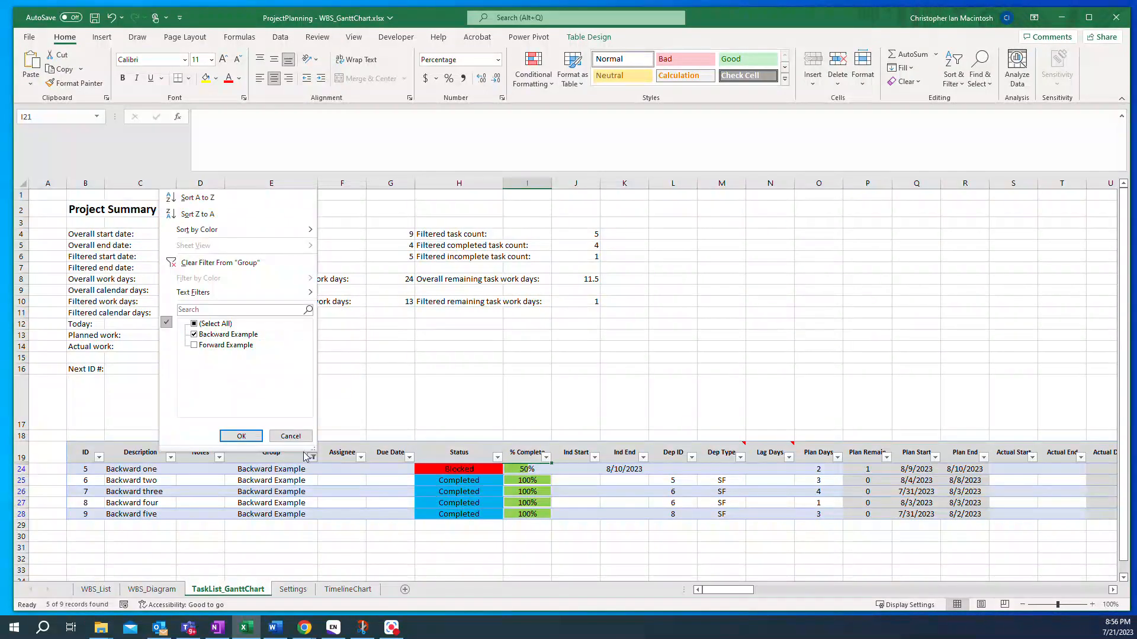
left_click(194, 346)
left_click(194, 345)
left_click(286, 543)
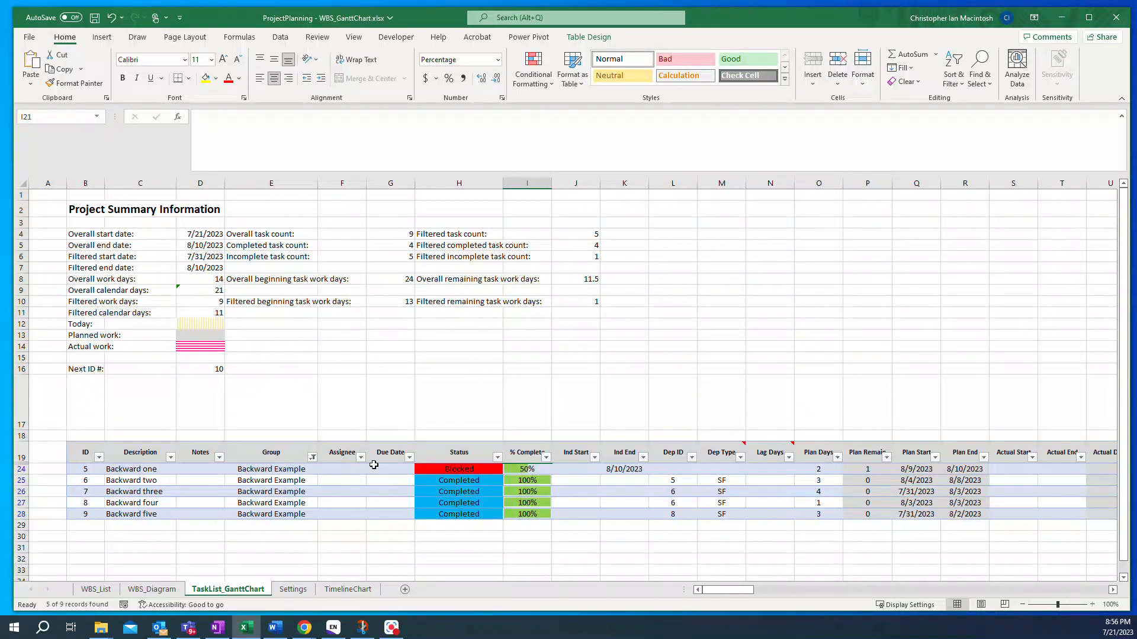
- Switch to the Settings sheet
left_click_drag(720, 590, 723, 592)
left_click(289, 590)
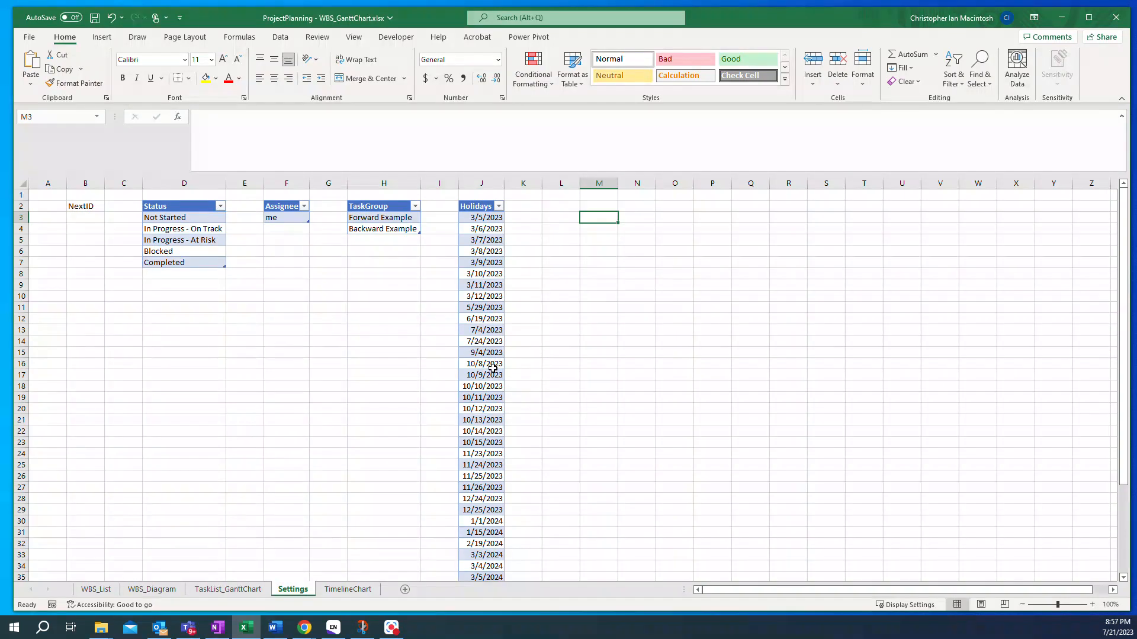
- Scroll through the Holidays list on the Settings sheet, then return to the TaskList_GanttChart sheet
scroll(490, 367, "down", 4)
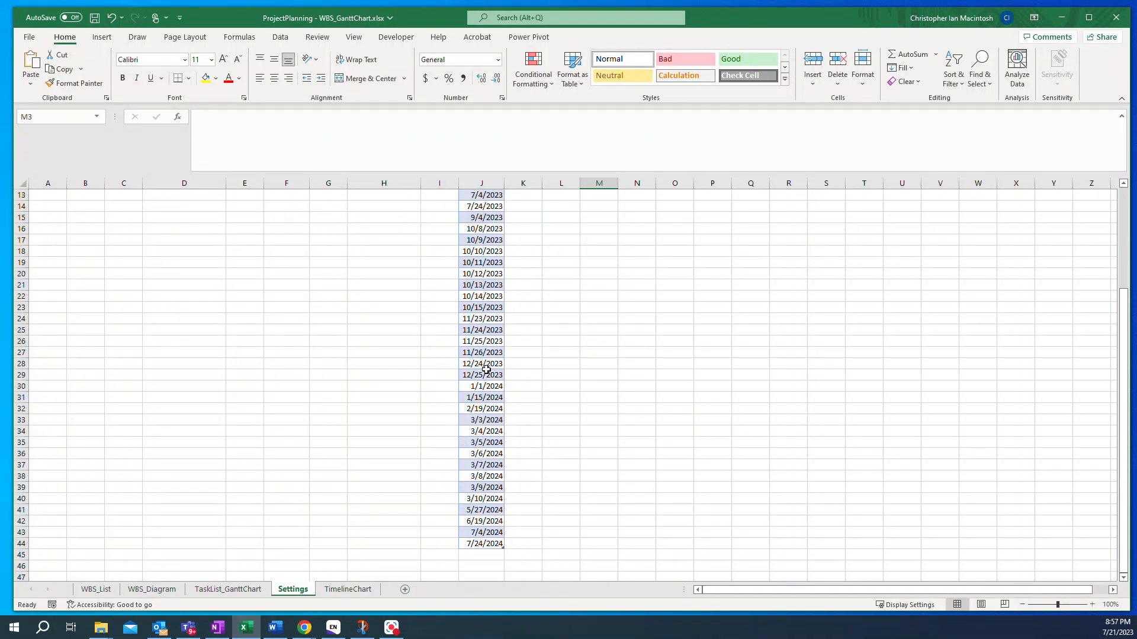
scroll(486, 370, "up", 4)
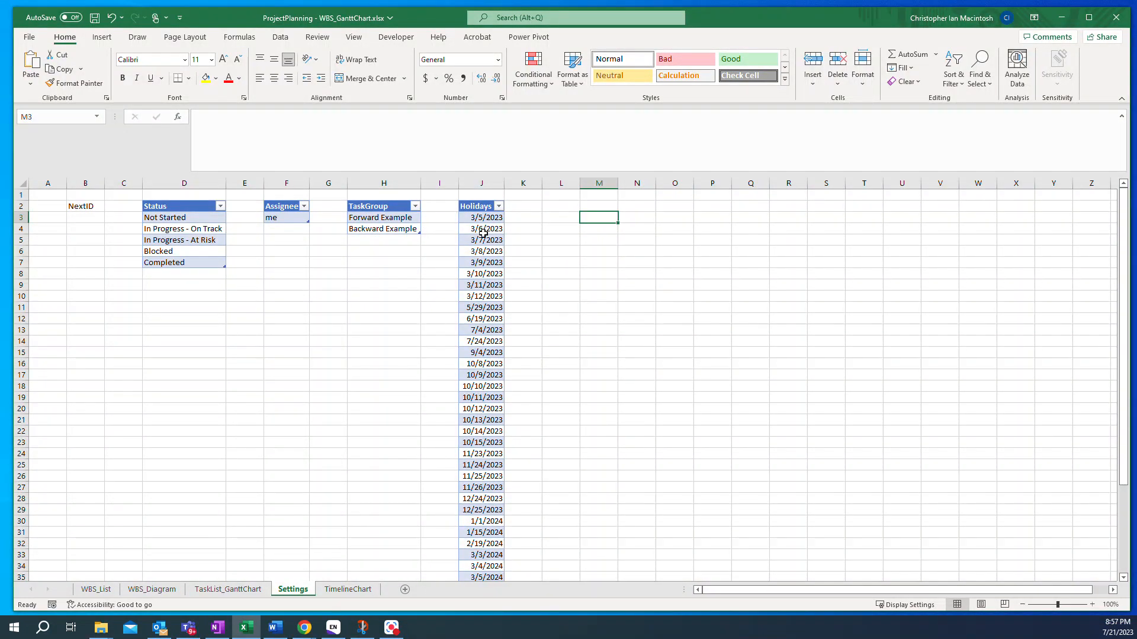
left_click(218, 590)
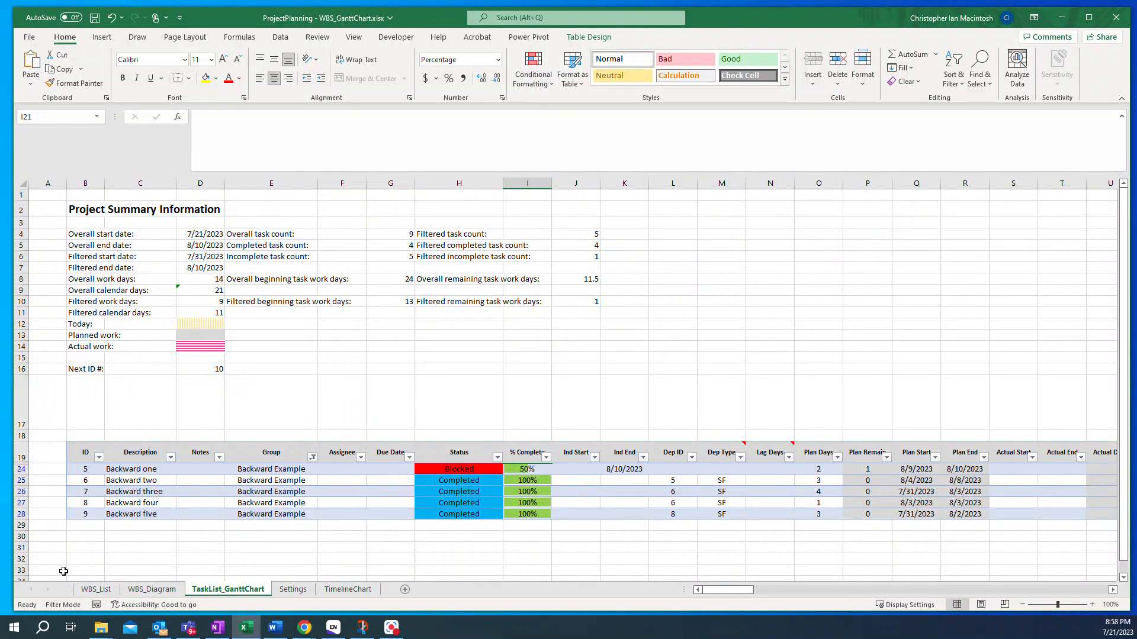
- Open the WBS_List sheet and review its instructions, the Project Name deliverables and the Task List section
left_click(89, 590)
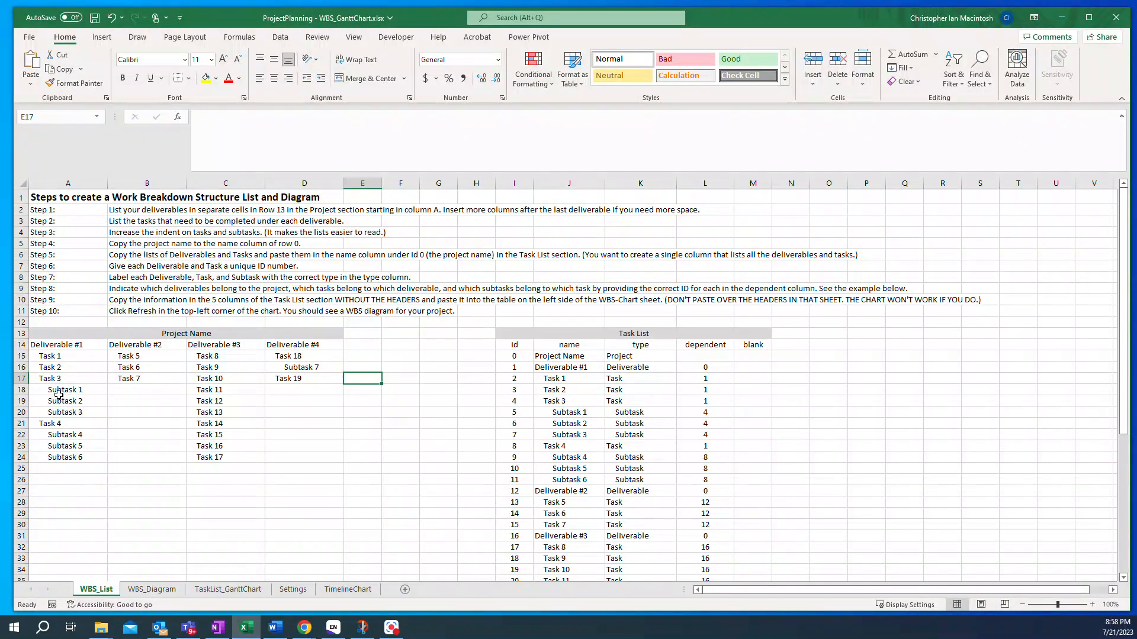
left_click(45, 358)
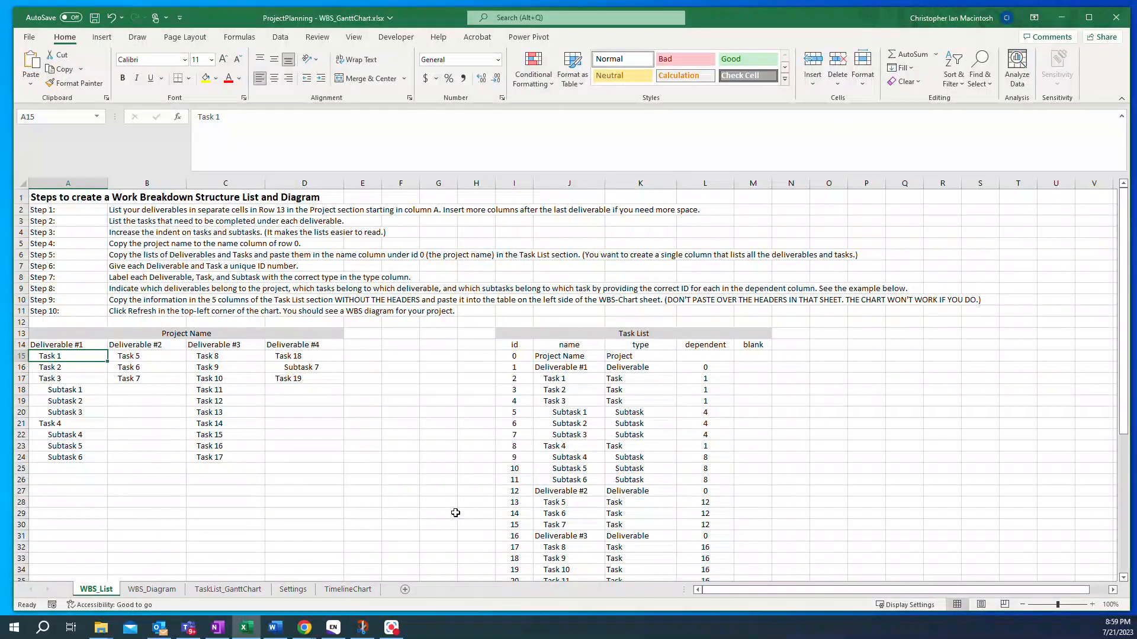
scroll(559, 441, "down", 1)
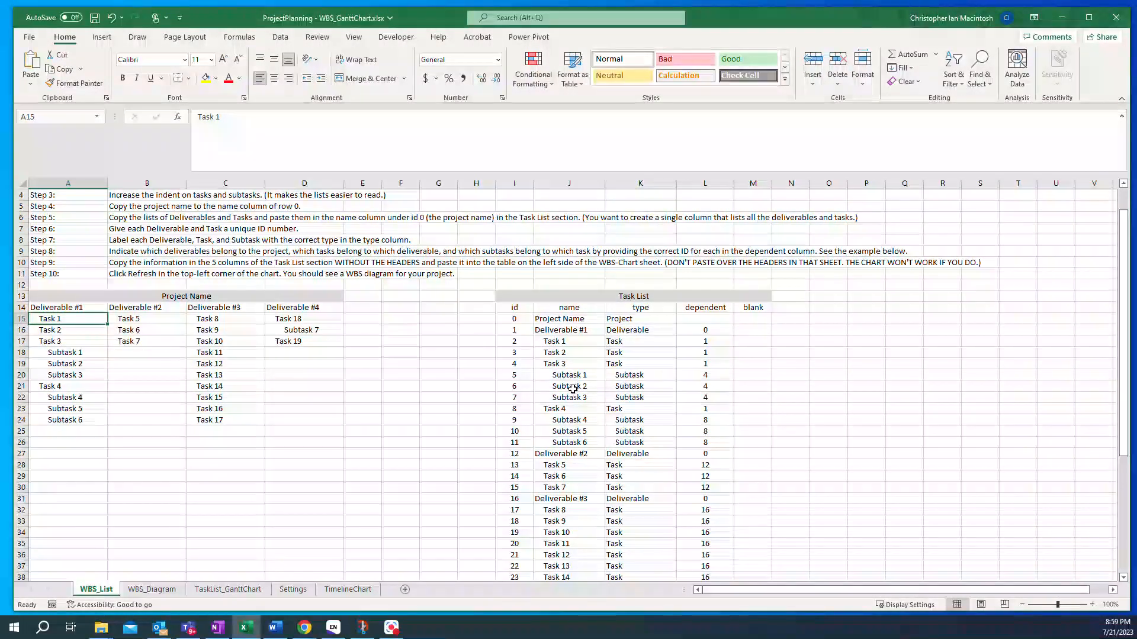
scroll(575, 382, "down", 1)
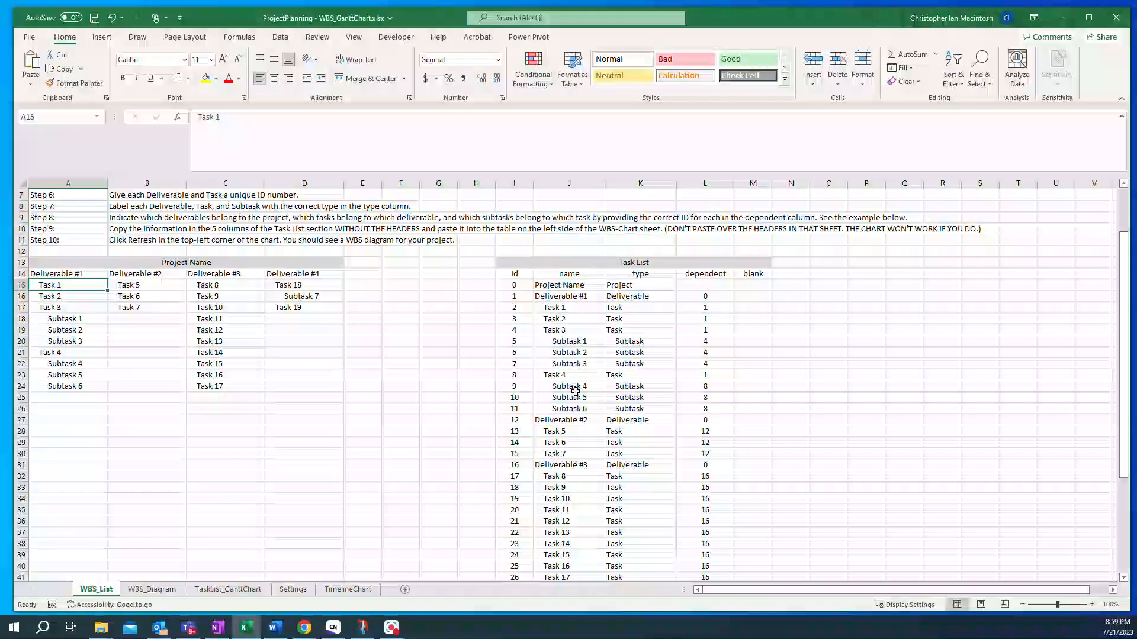
scroll(565, 370, "up", 1)
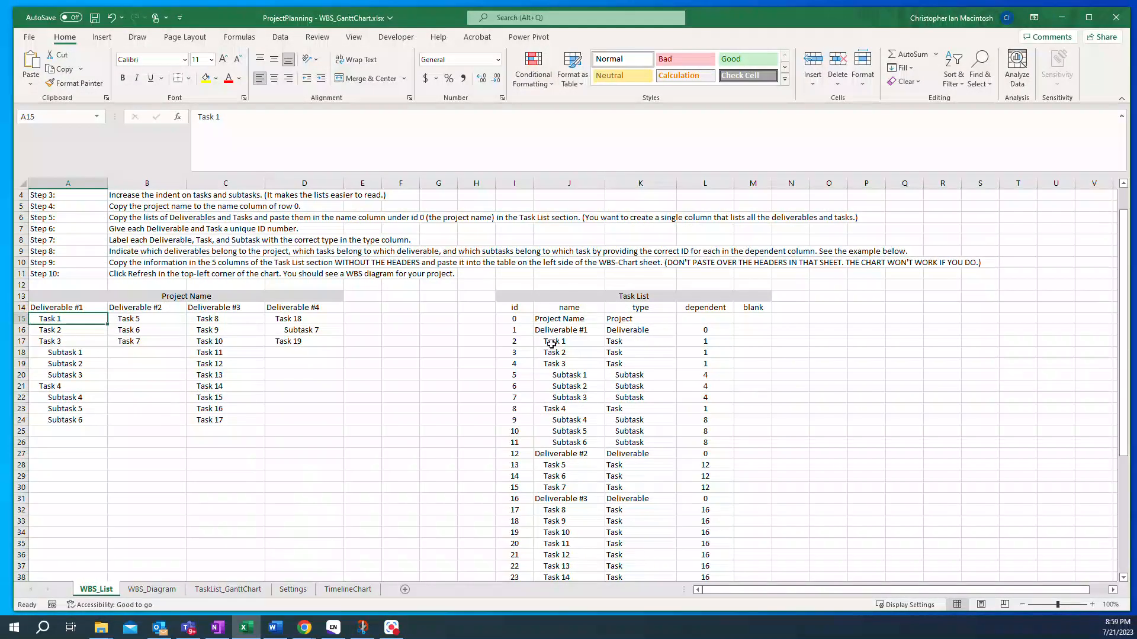
left_click_drag(549, 344, 550, 364)
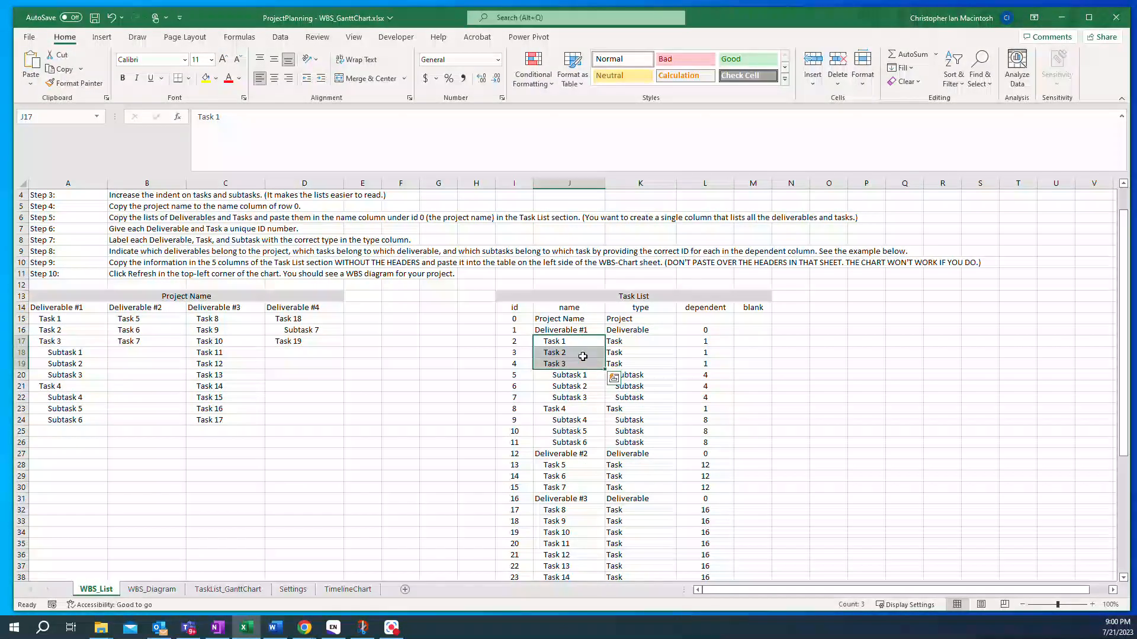
scroll(626, 413, "down", 3)
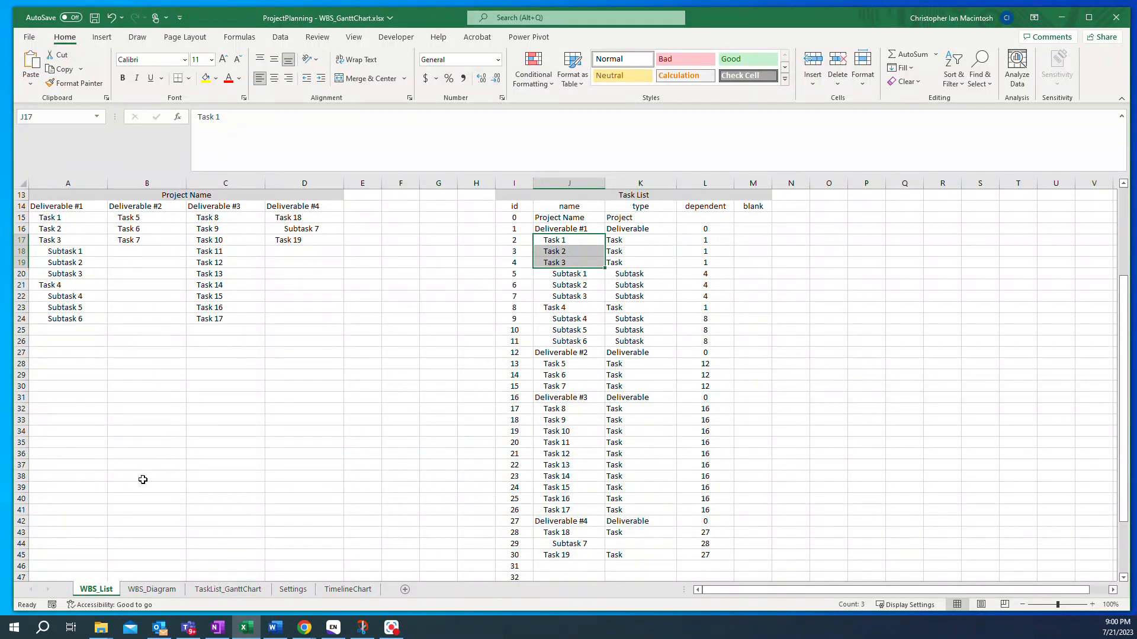
- Open the WBS_Diagram sheet and look at the installed add-ins, including Microsoft Visio Data Visualizer
left_click(152, 589)
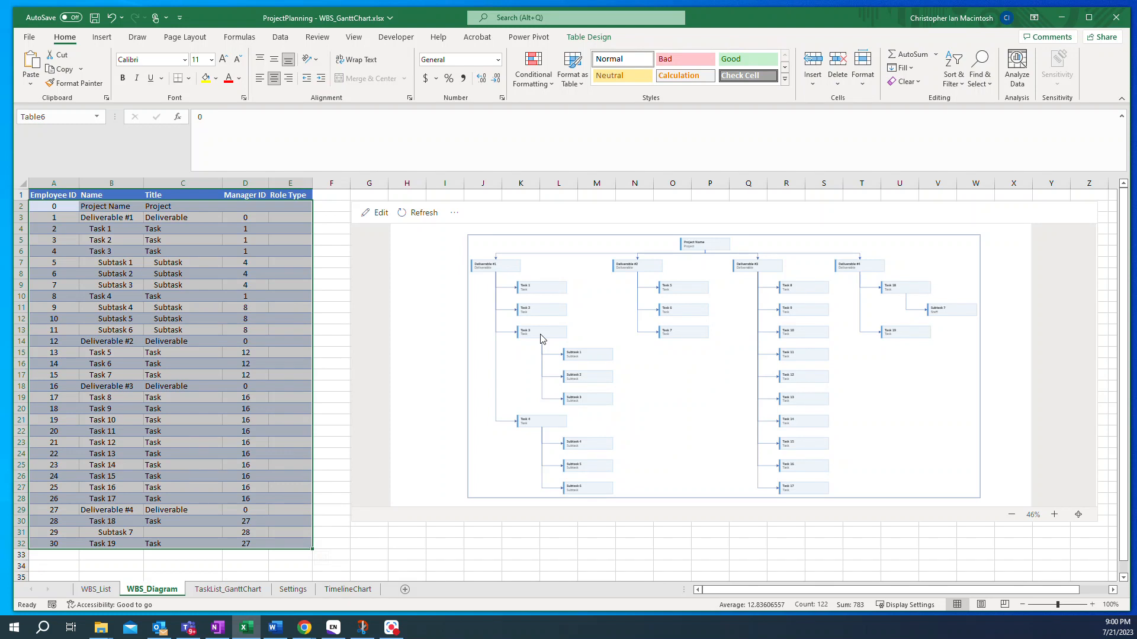
left_click(102, 38)
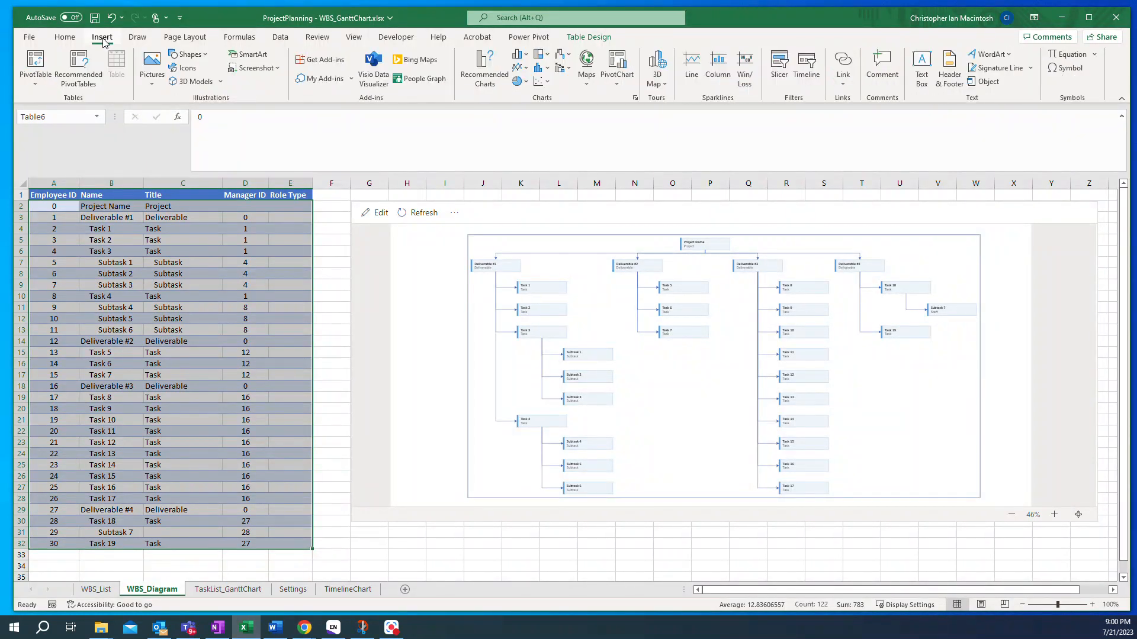
left_click(353, 80)
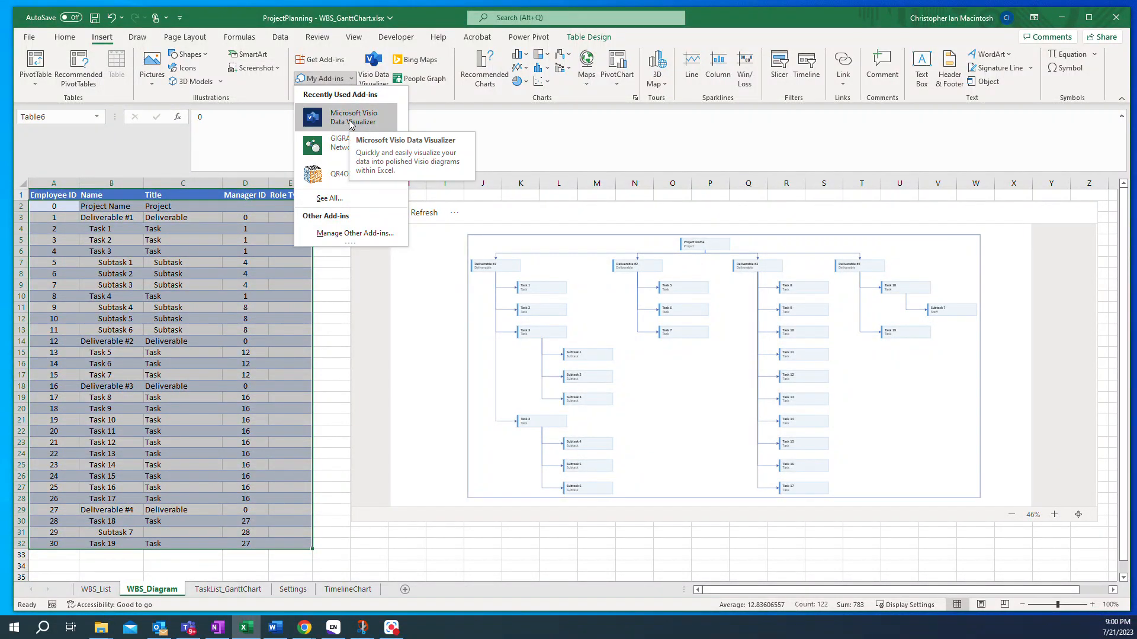
left_click(137, 148)
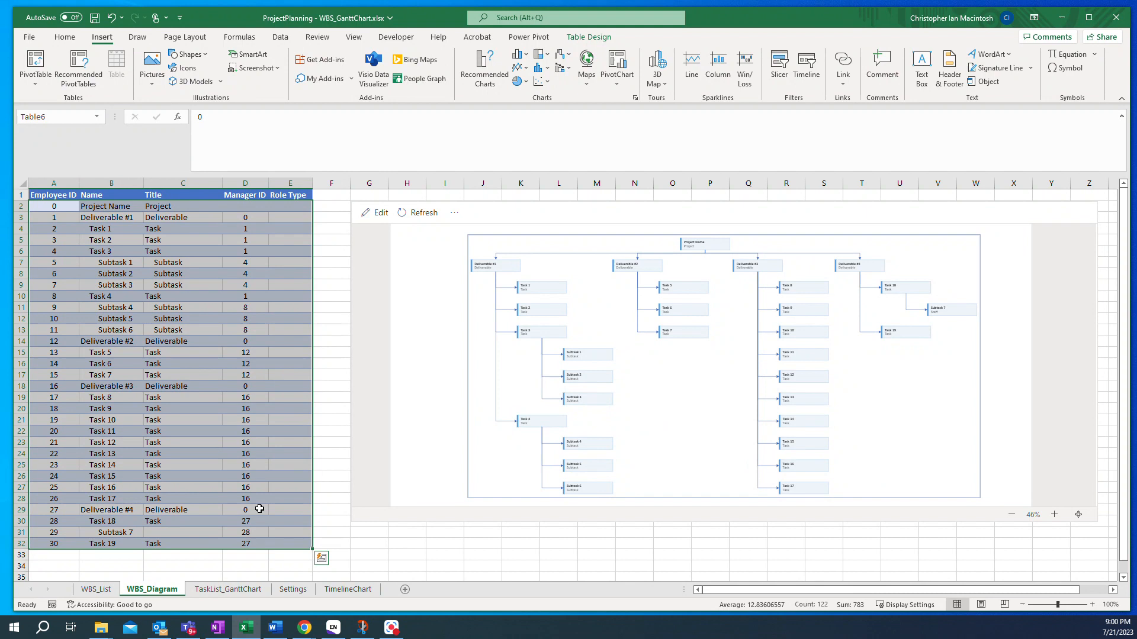
- Browse the WBS_List, TaskList_GanttChart, TimelineChart and WBS_Diagram sheets, ending on TaskList_GanttChart
left_click(96, 590)
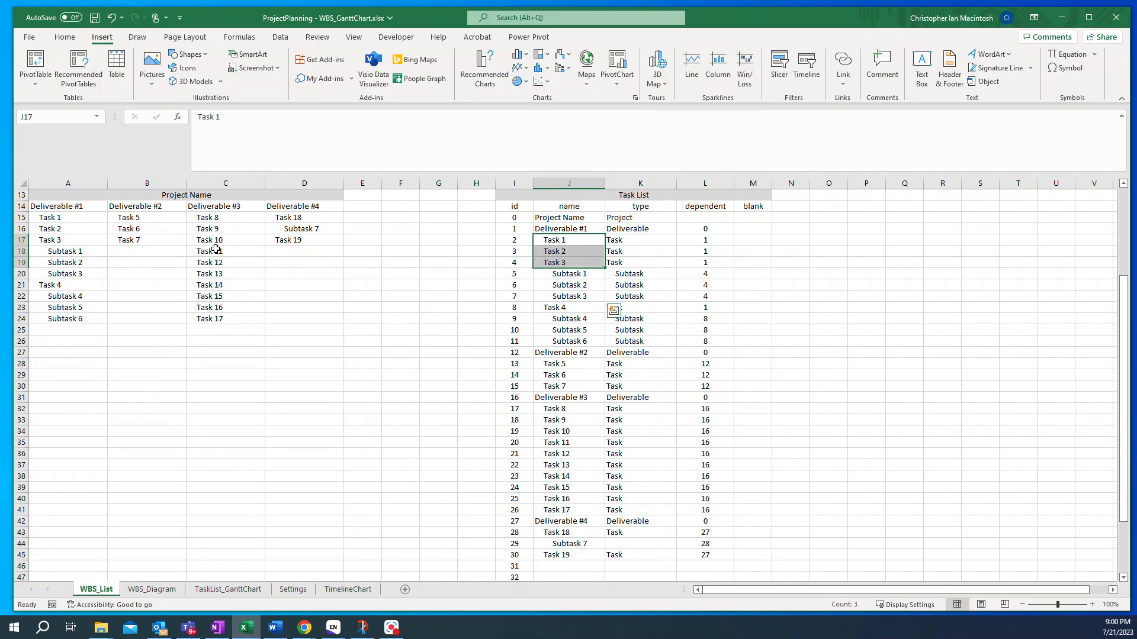
scroll(213, 249, "up", 4)
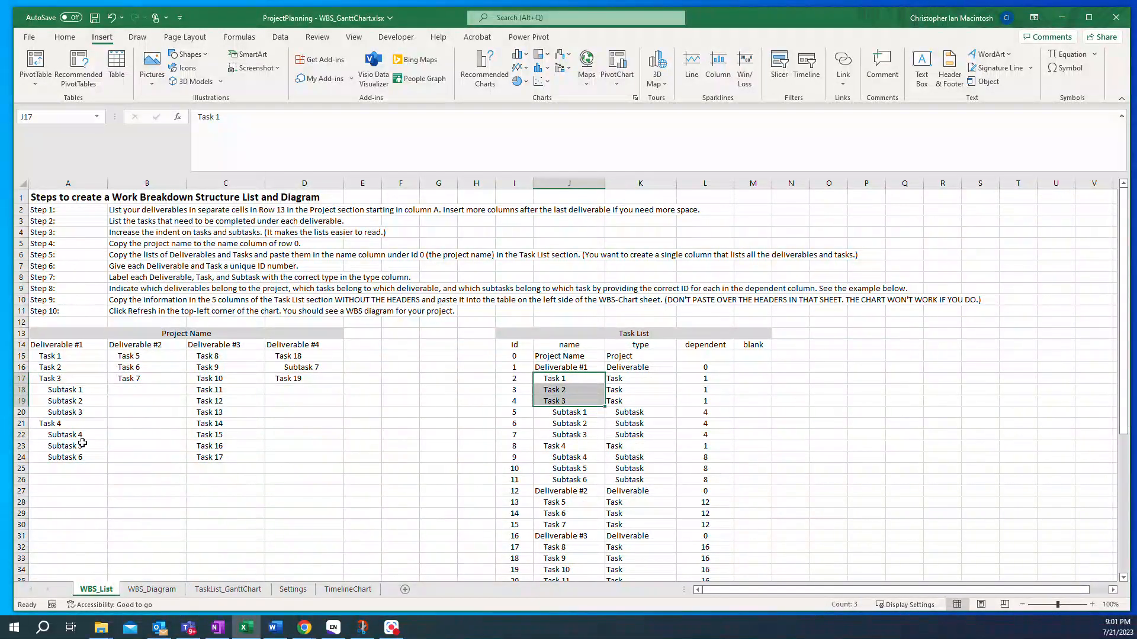
left_click(209, 588)
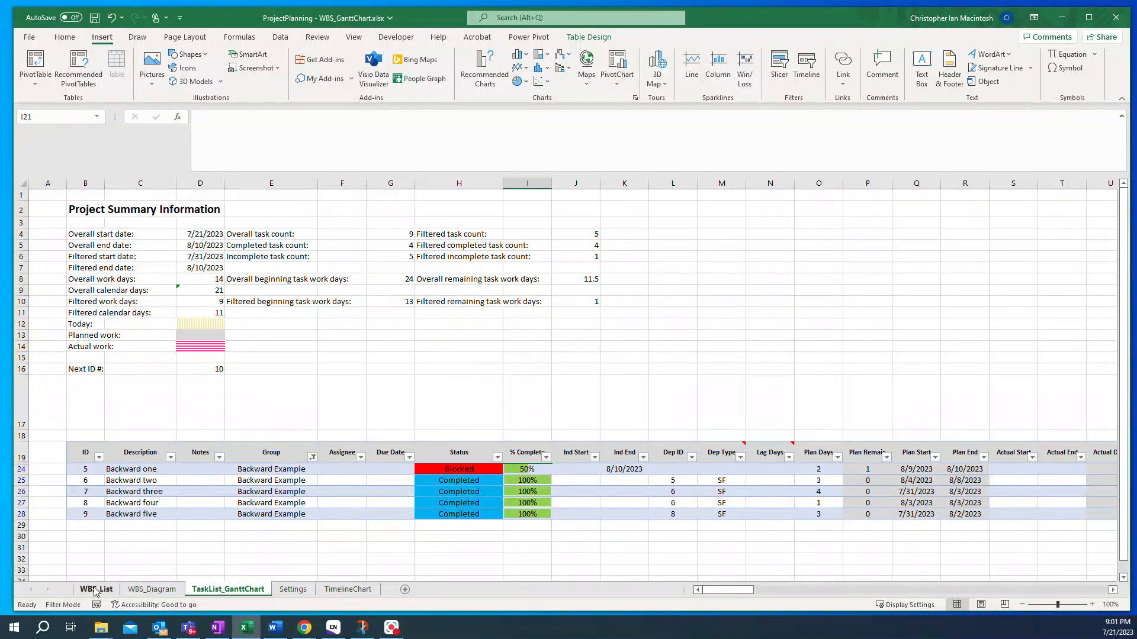
left_click(348, 589)
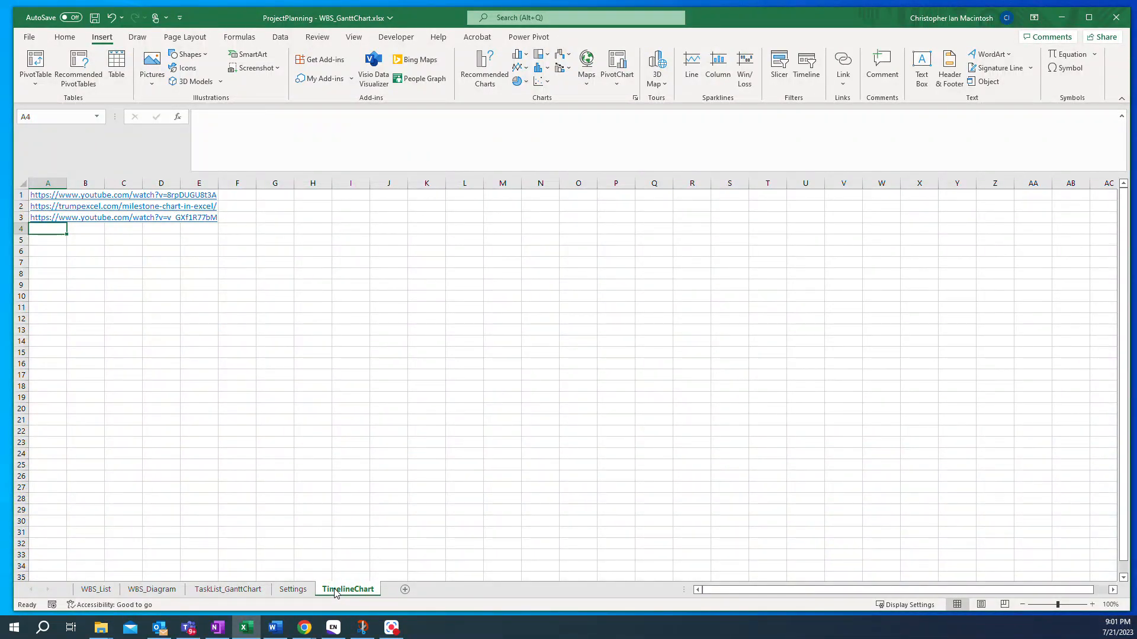
left_click(147, 592)
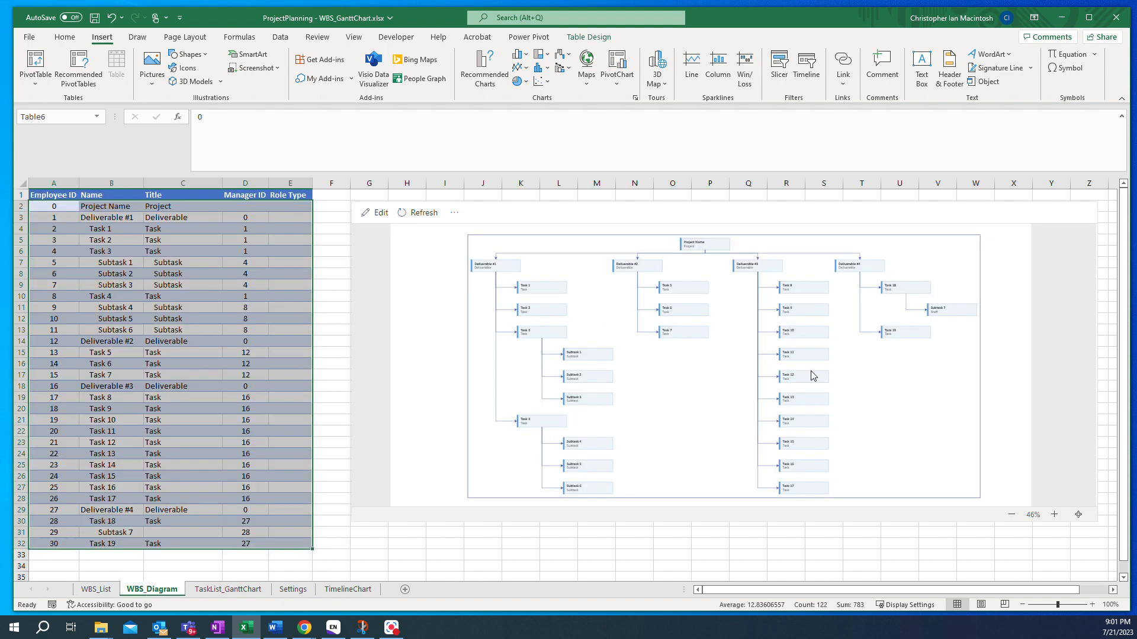
left_click(344, 591)
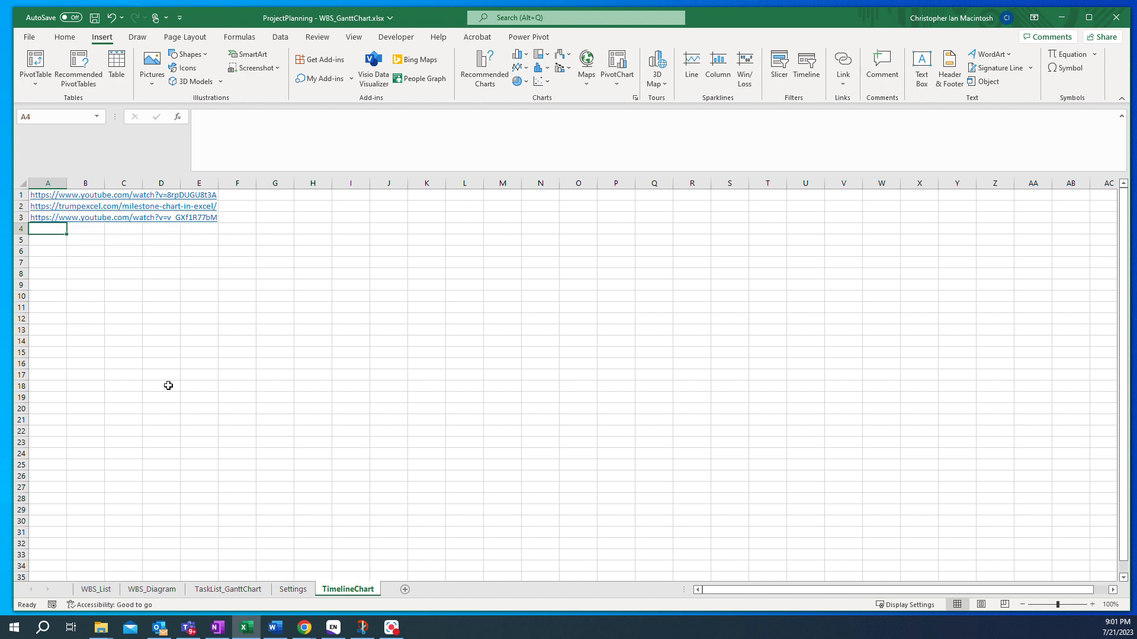
left_click(224, 589)
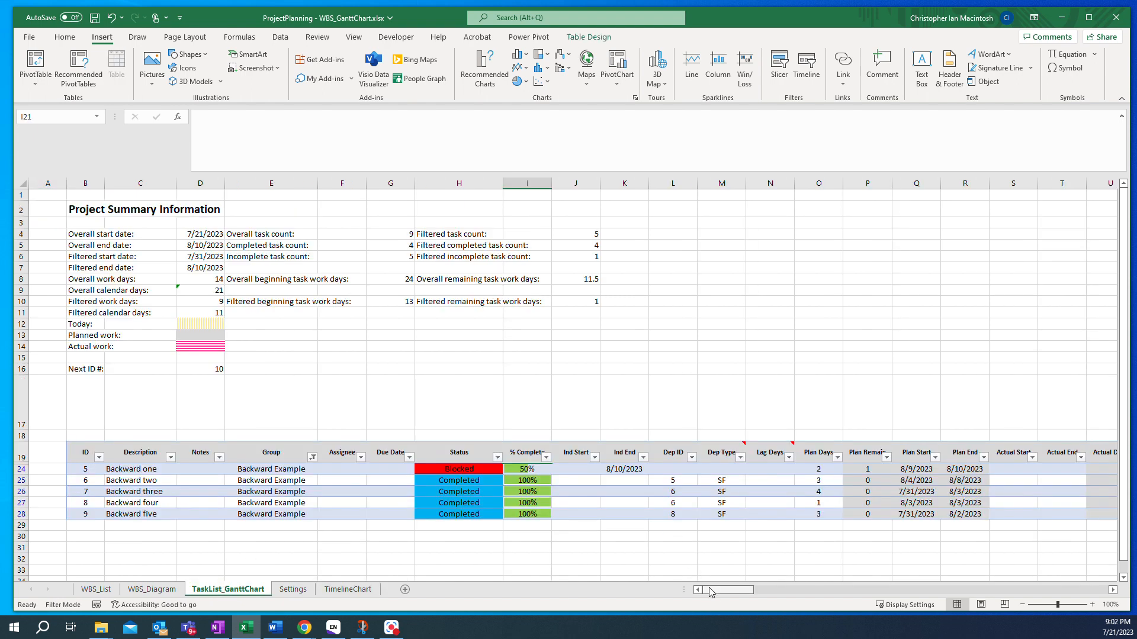
mouse_move(712, 591)
left_mouse_down()
mouse_move(723, 589)
mouse_move(704, 592)
left_mouse_up()
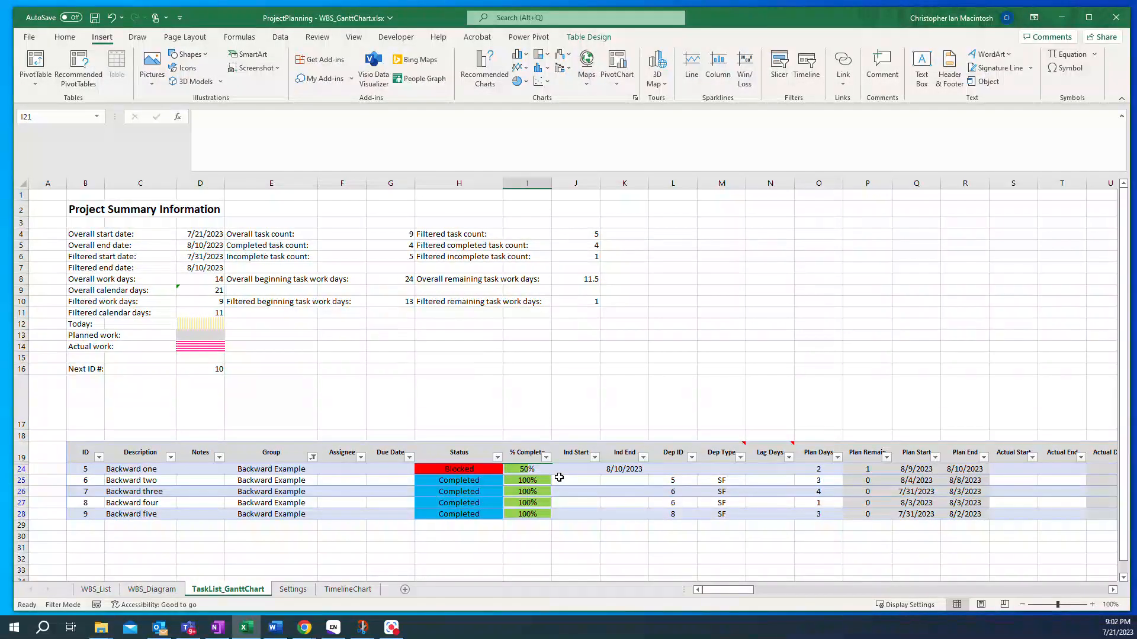